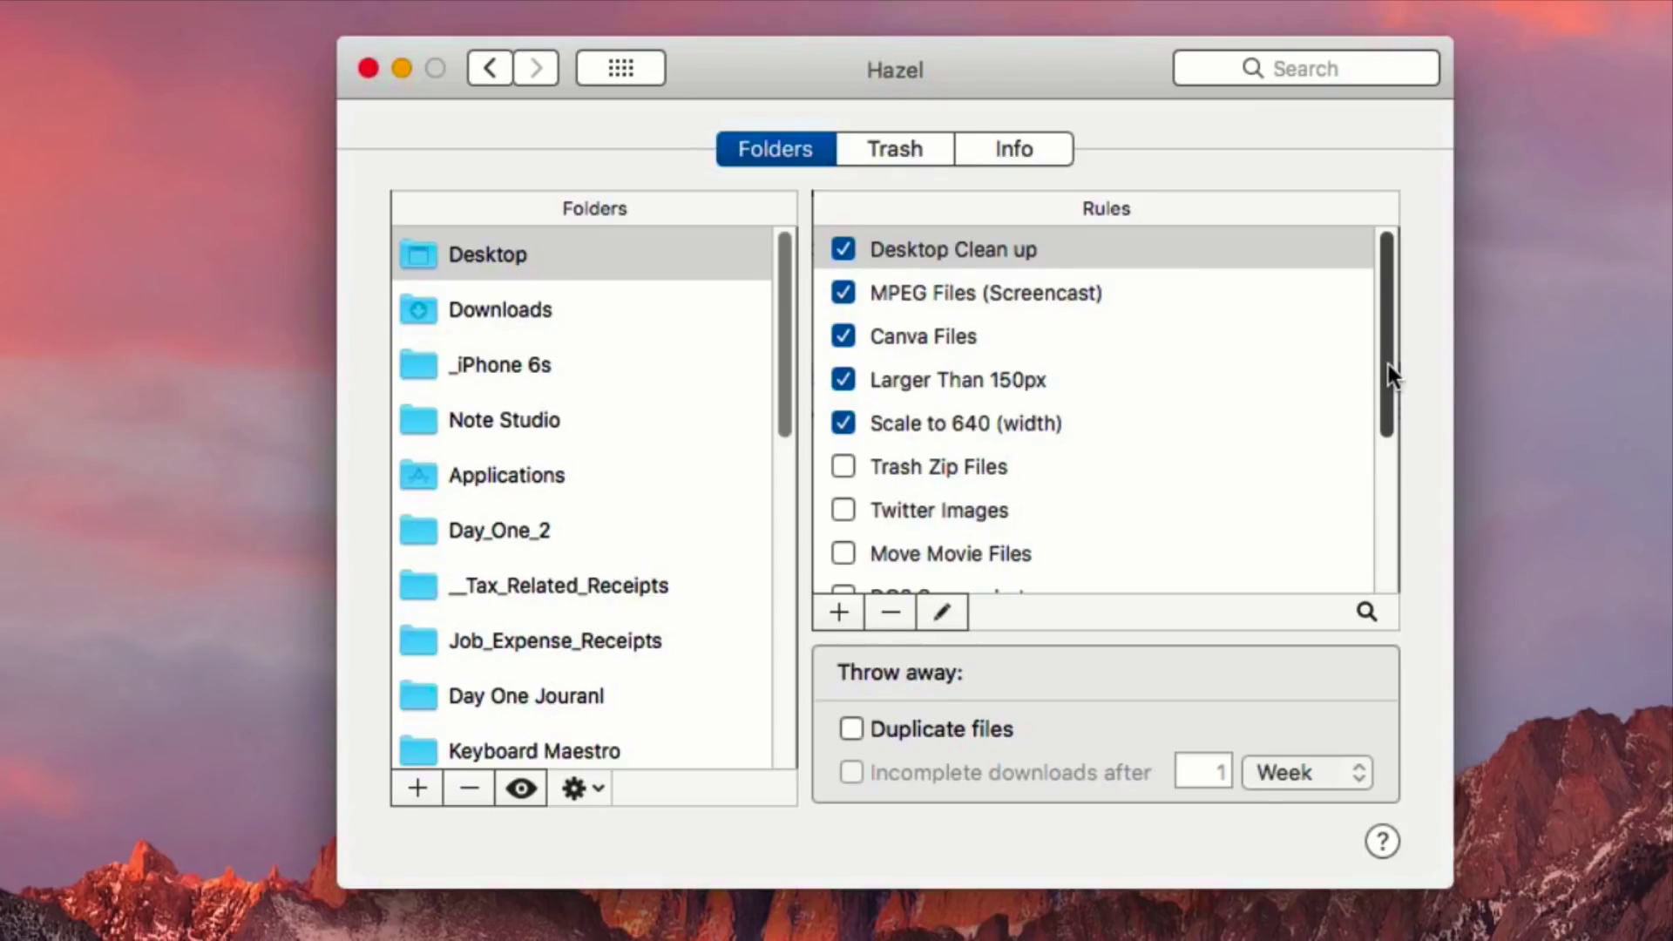
Browse the Desktop folder's rules and settle on the Desktop Clean up rule.
mouse_move(1389, 272)
mouse_down()
mouse_move(1378, 385)
mouse_move(1389, 259)
mouse_up()
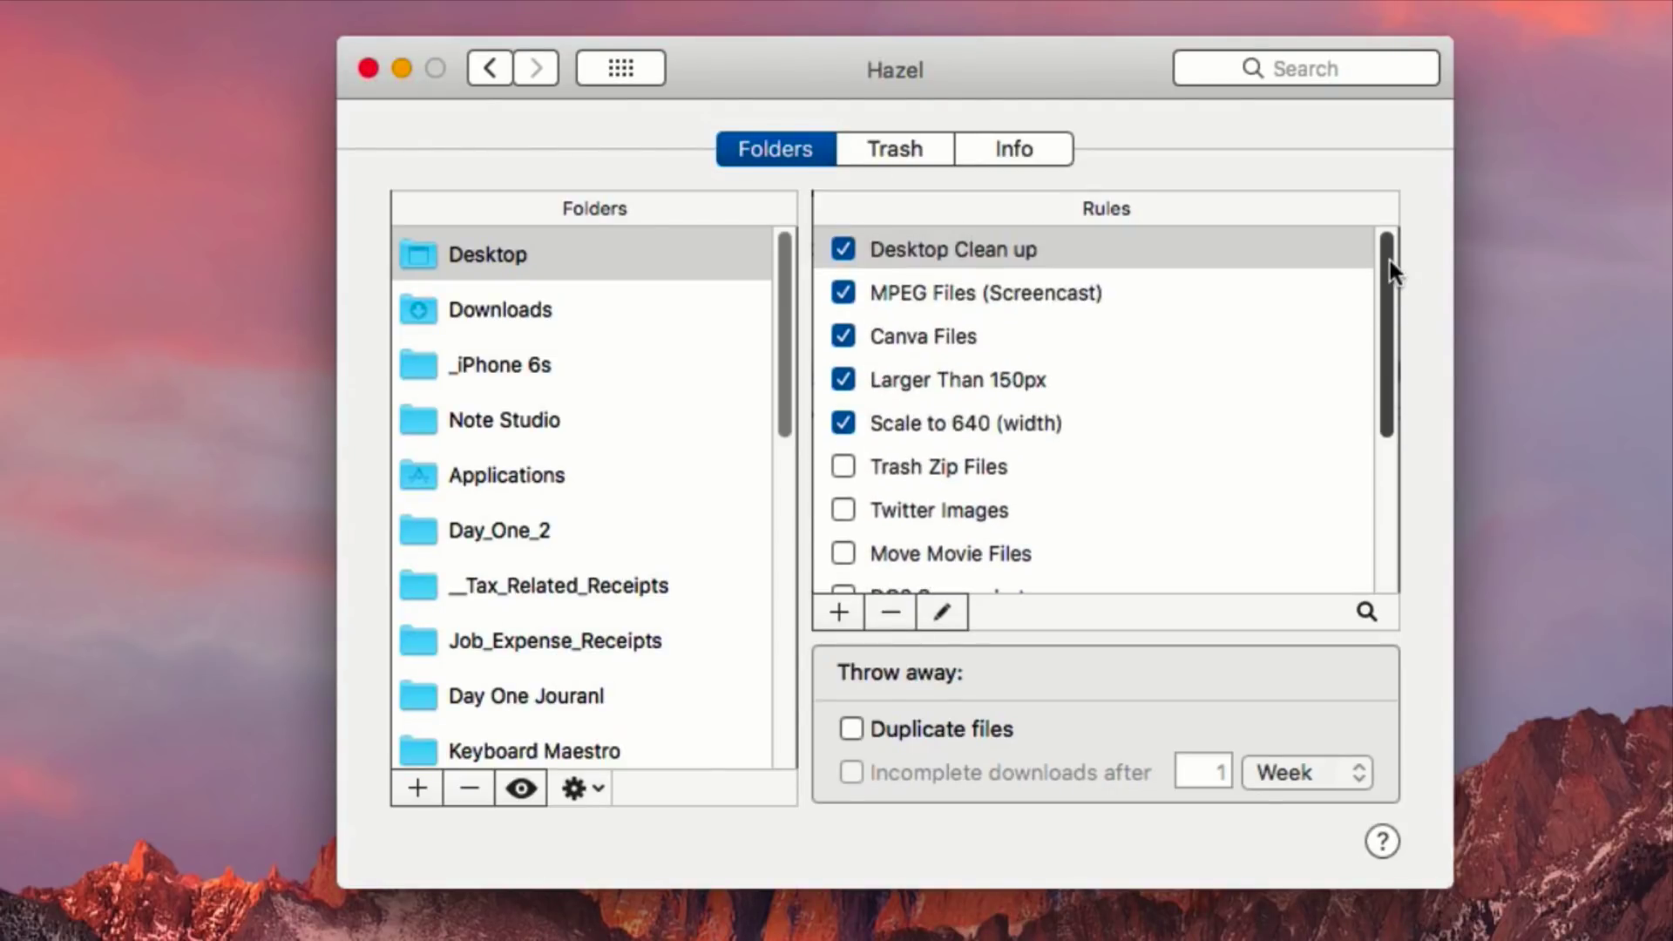
click(1202, 234)
click(1268, 279)
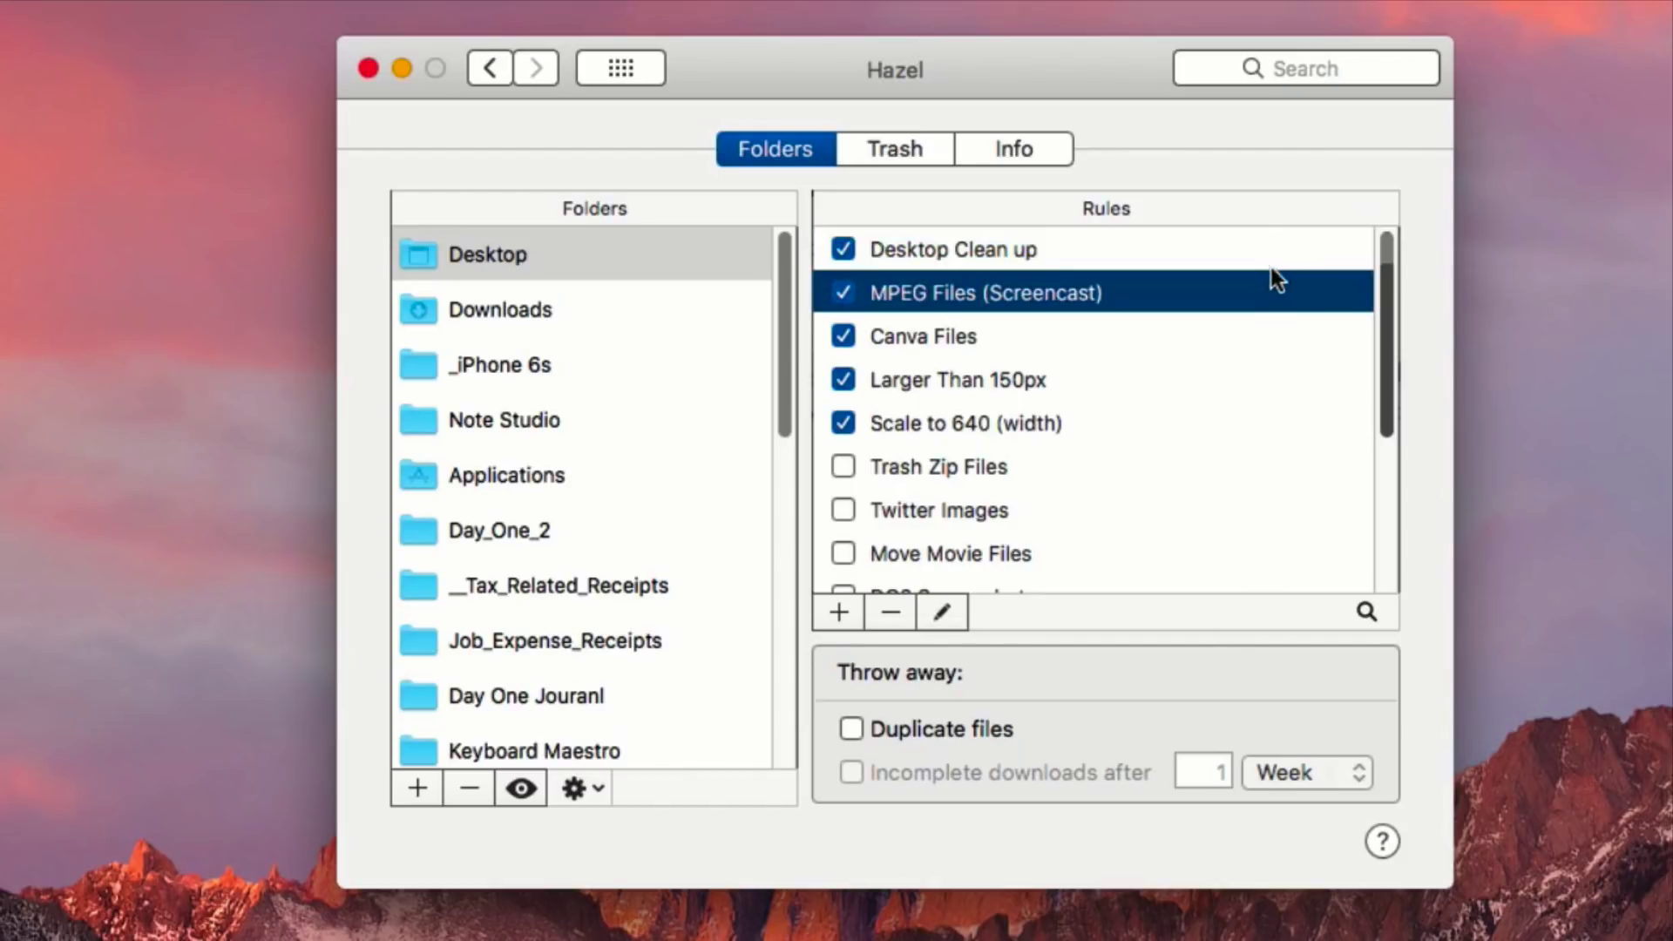
click(1288, 258)
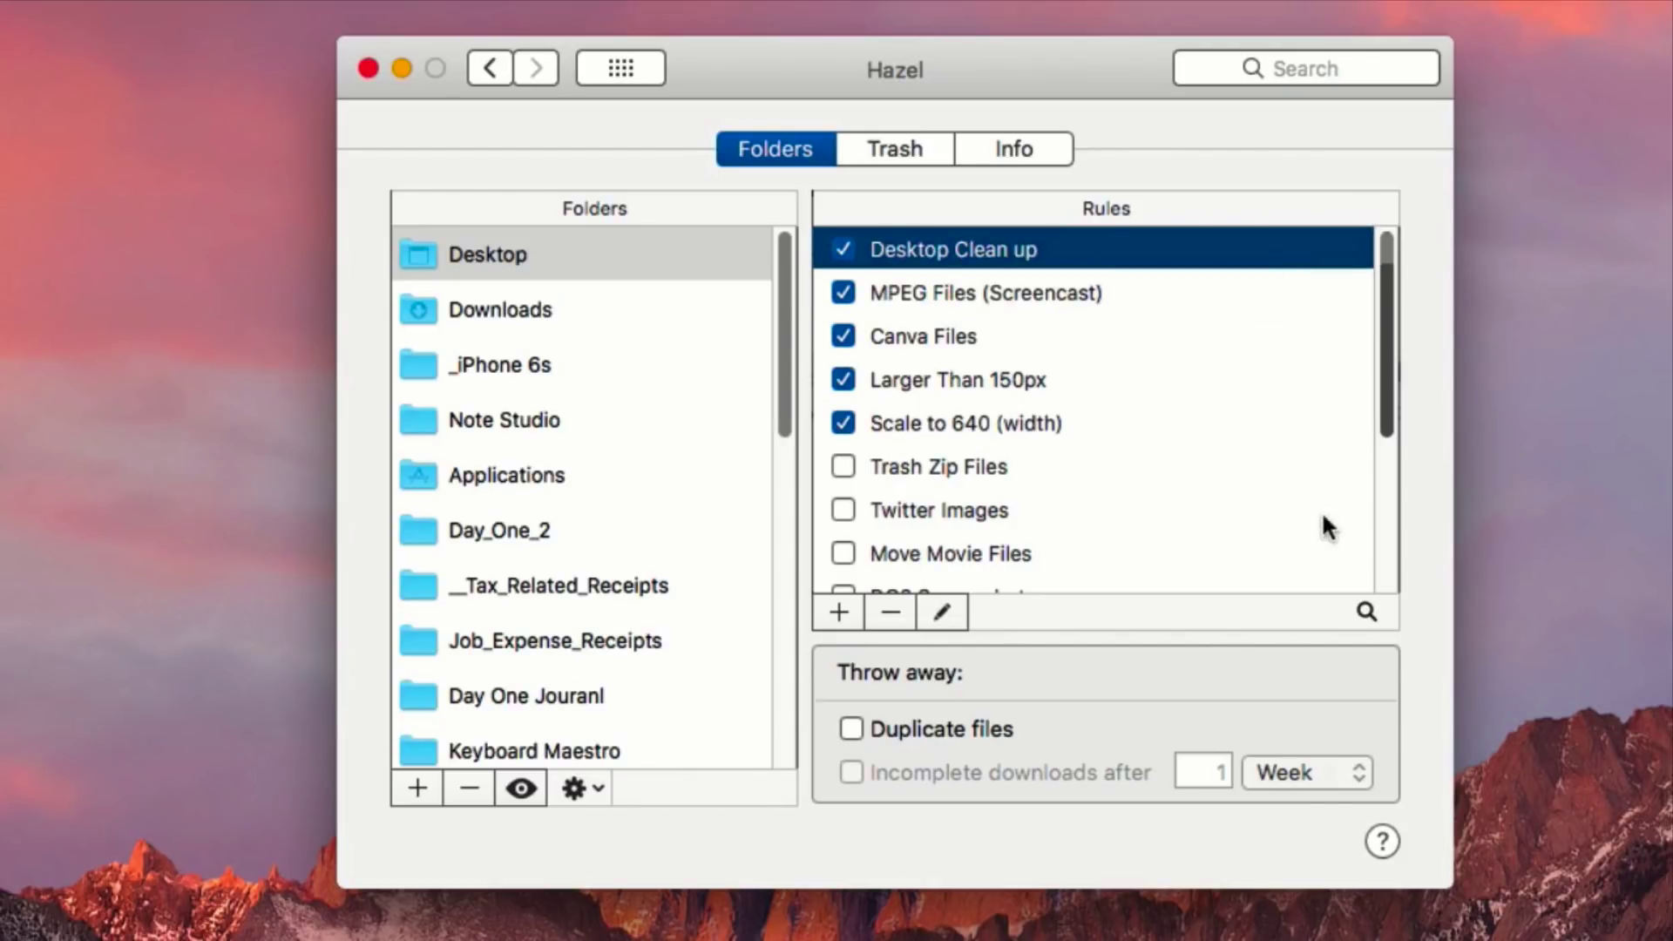
drag(1383, 384, 1405, 327)
Review Desktop Clean up in the rule editor unchanged, then show the Downloads folder's rules.
click(943, 610)
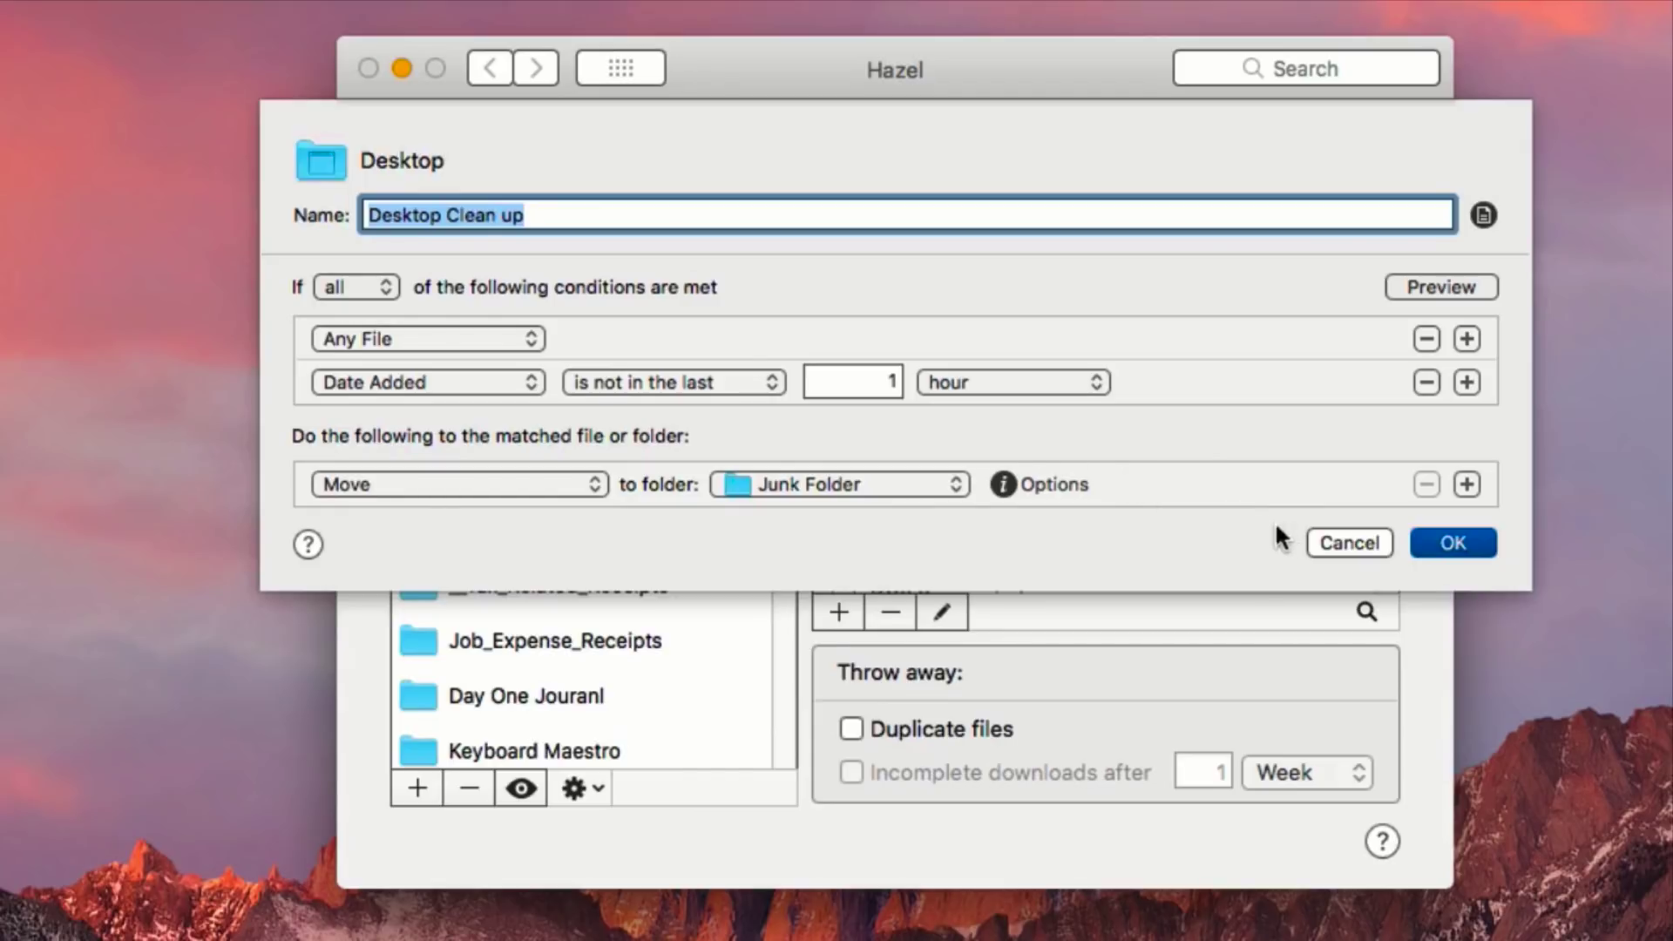
click(1461, 551)
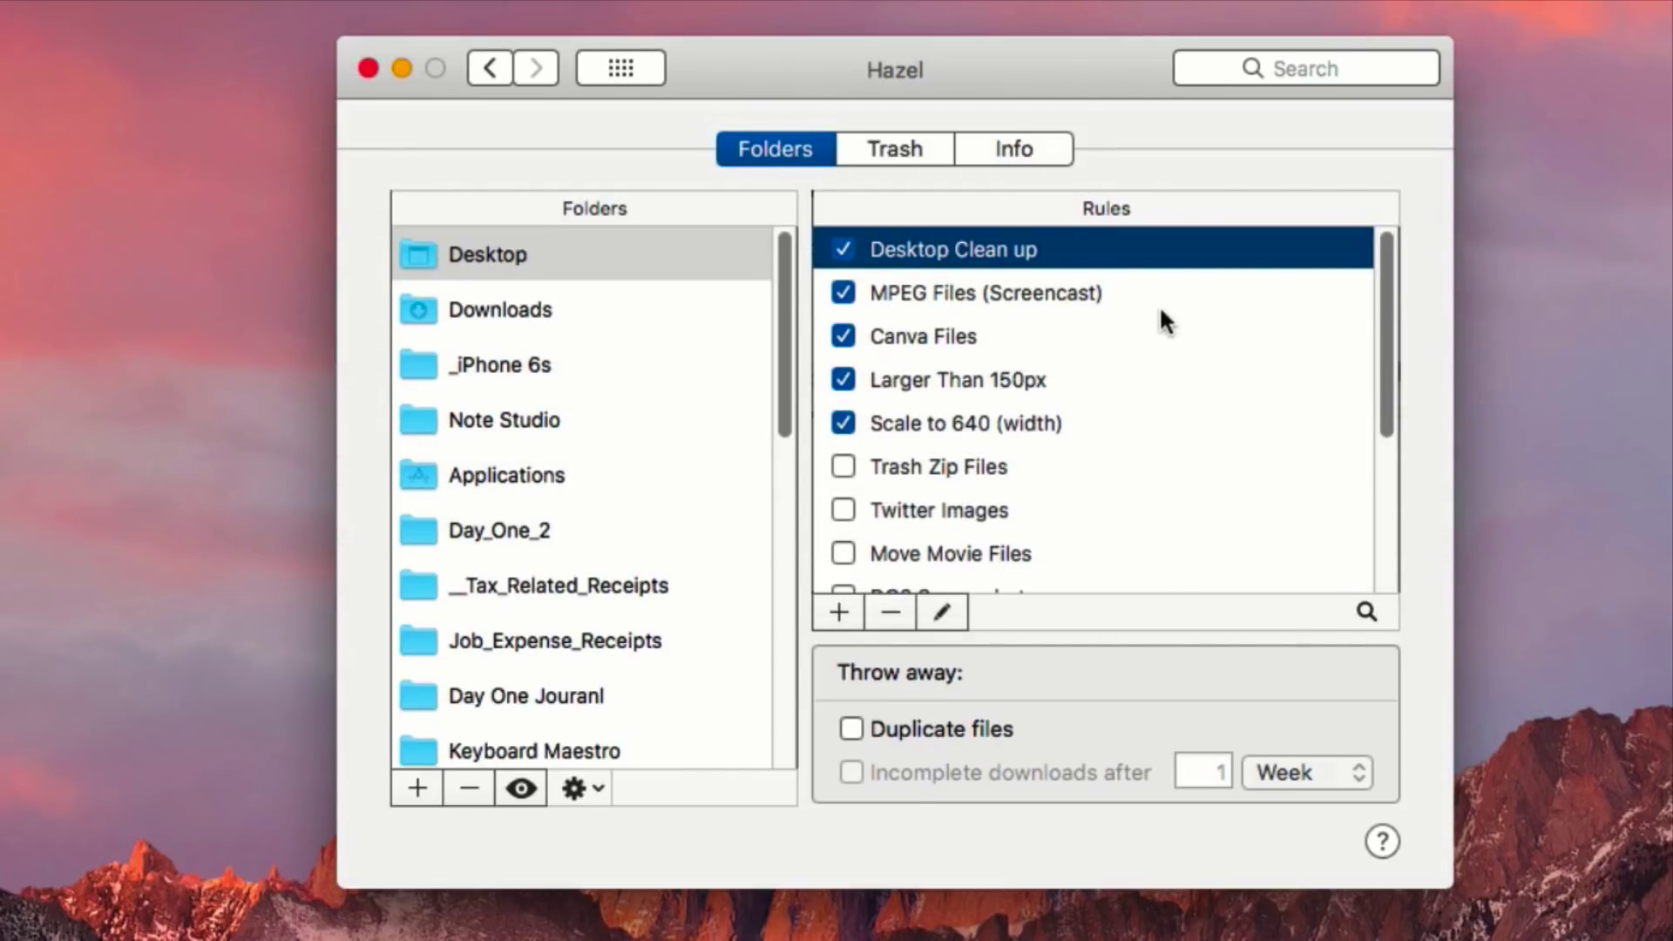
click(1046, 336)
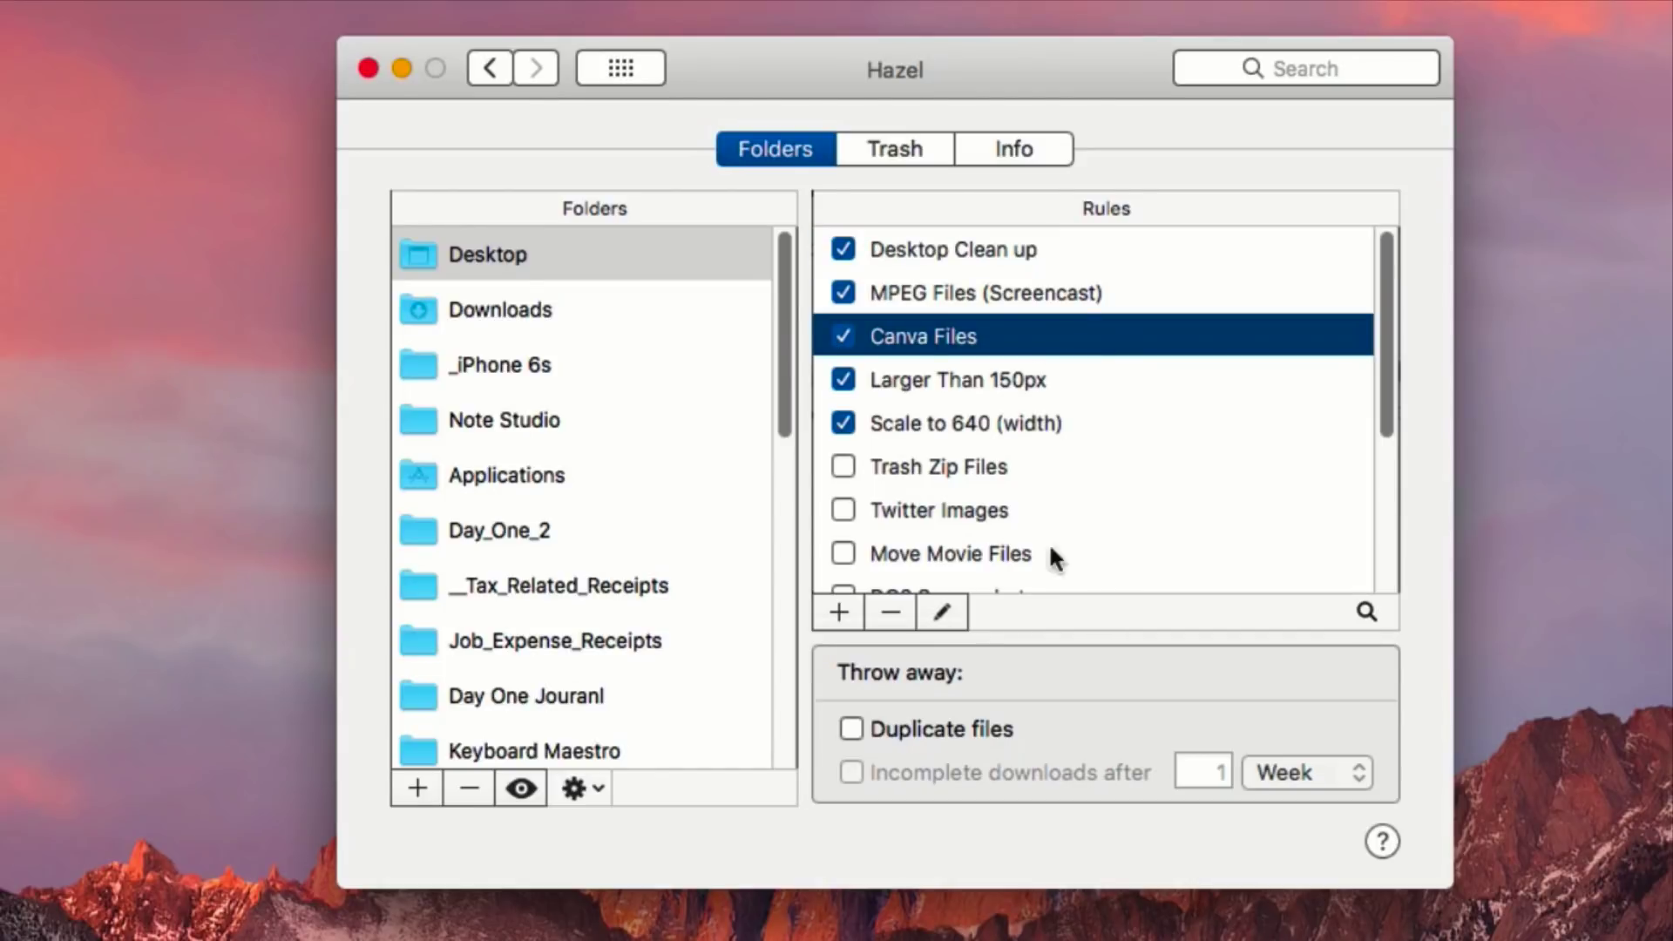
click(590, 323)
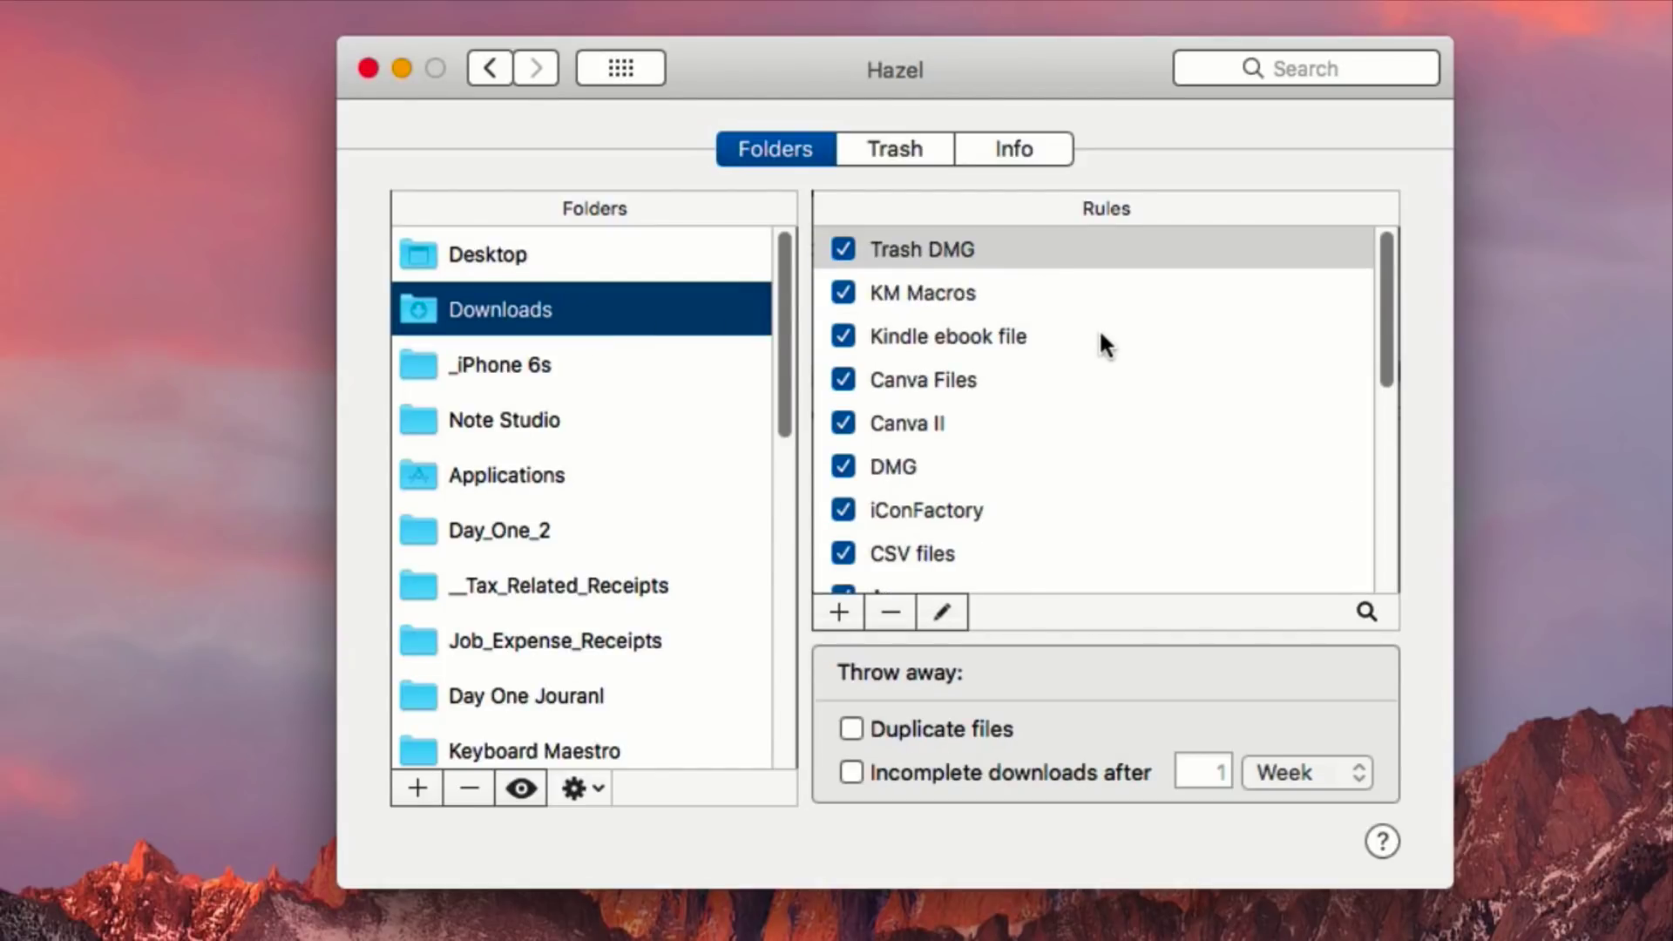
Open the Downloads rule Move PDF to Dropbox in the rule editor.
scroll(1101, 331, down, 5)
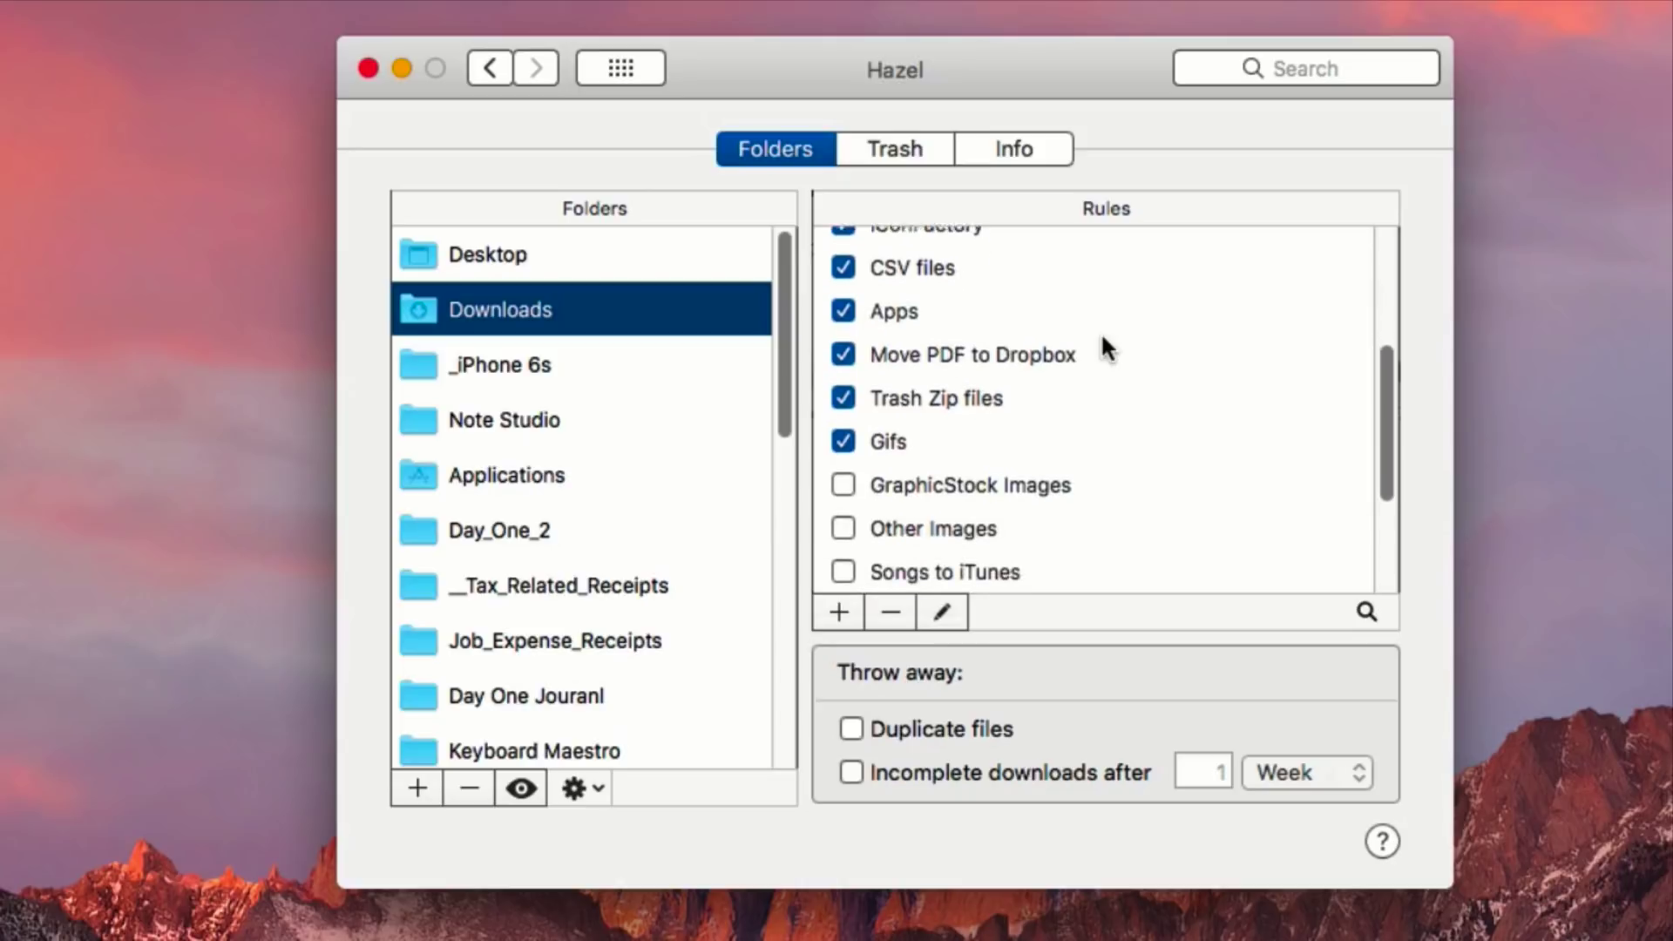
click(1114, 346)
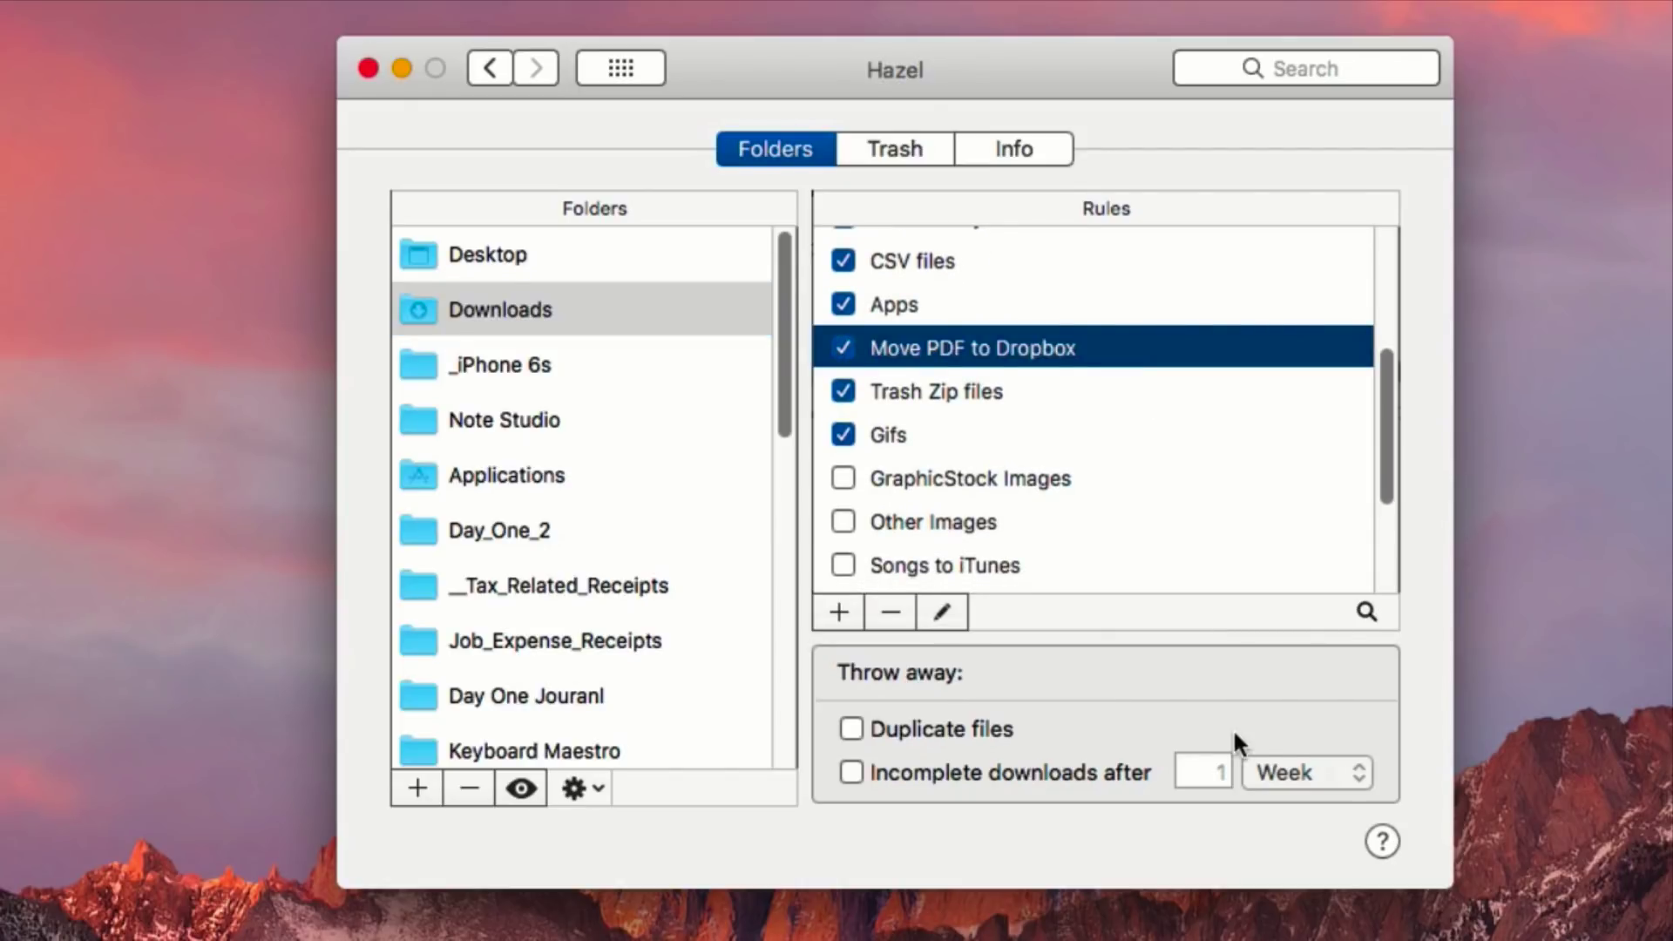
click(943, 611)
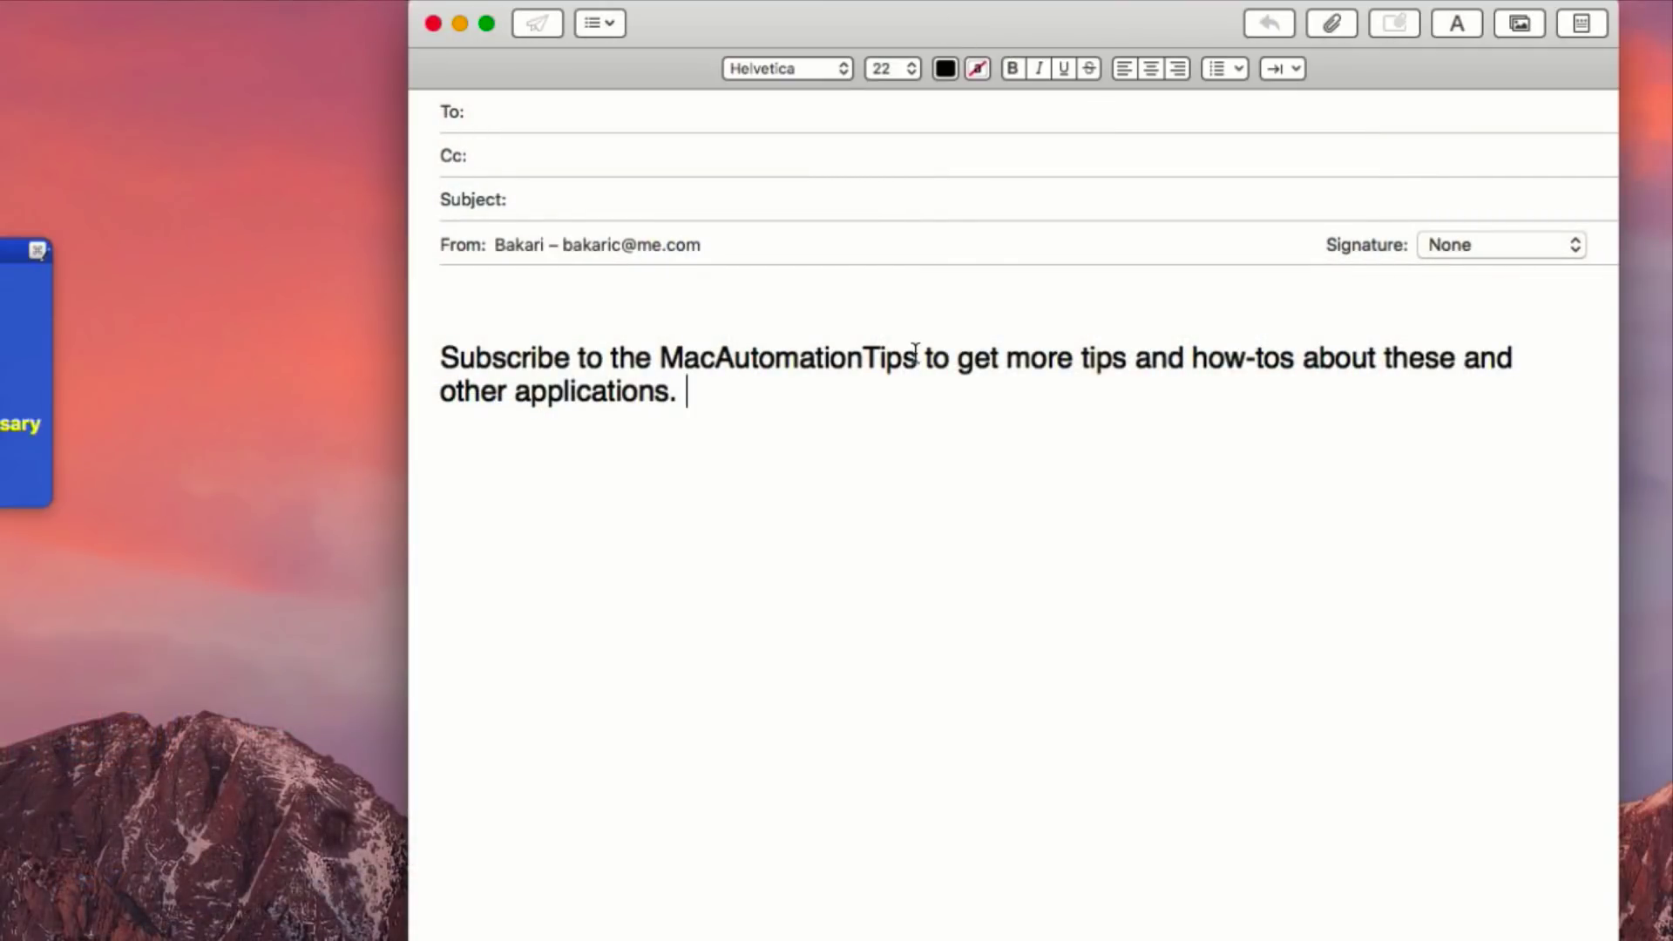
Make MacAutomationTips bold in the message and paste it as the Subject.
drag(918, 357, 660, 359)
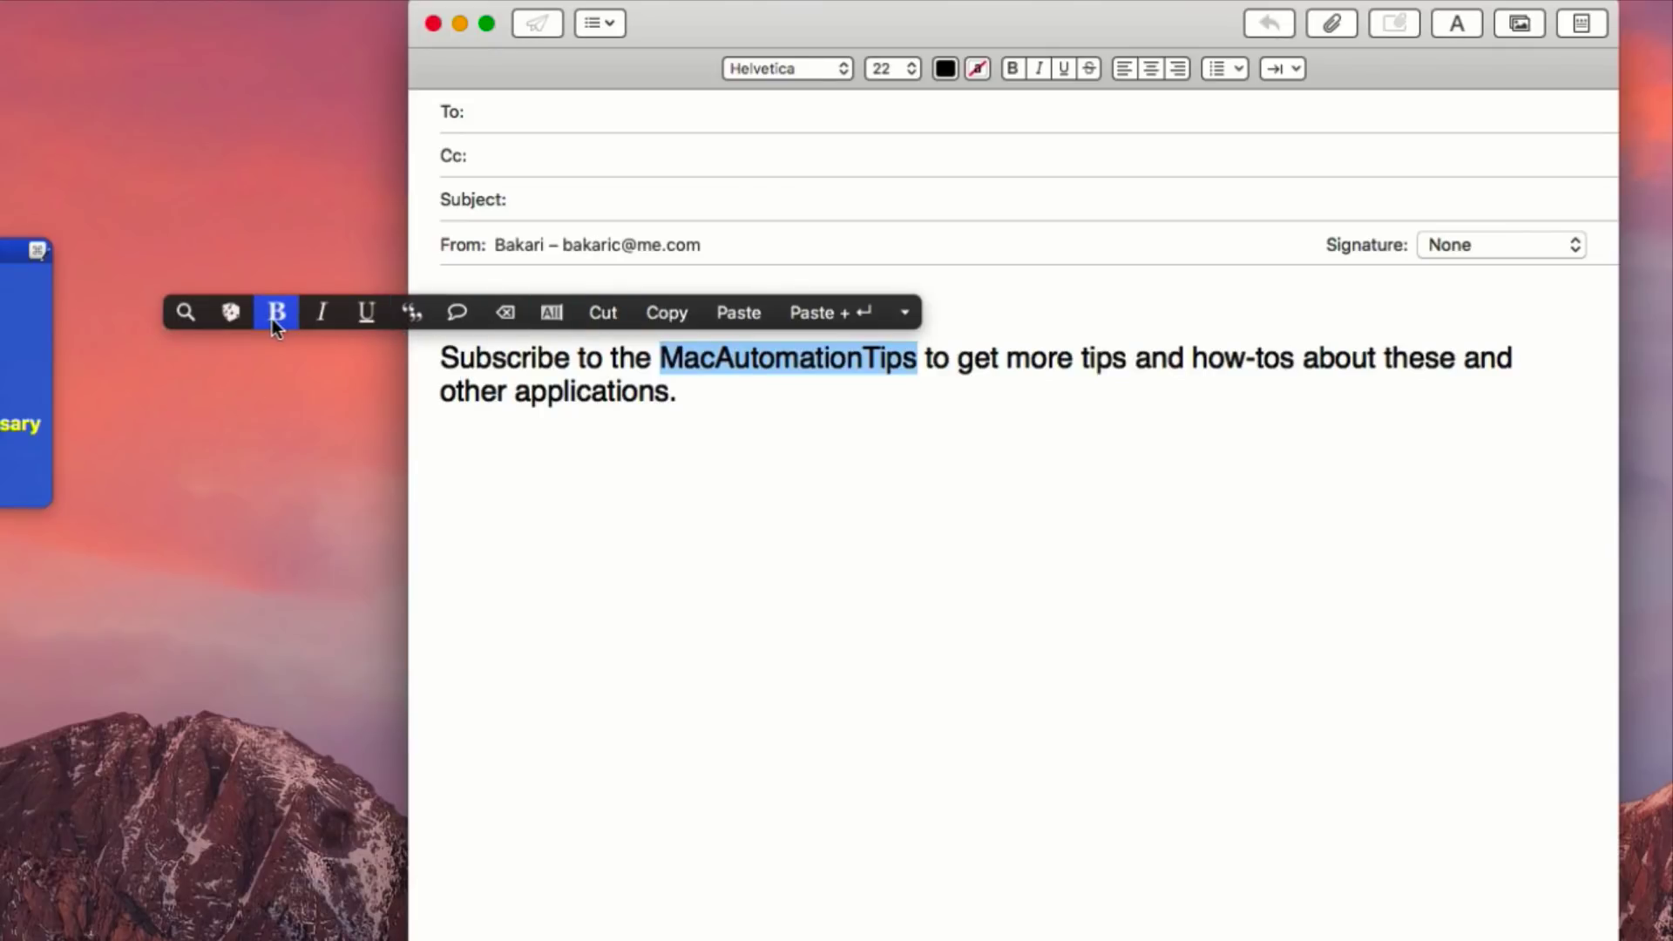
click(276, 314)
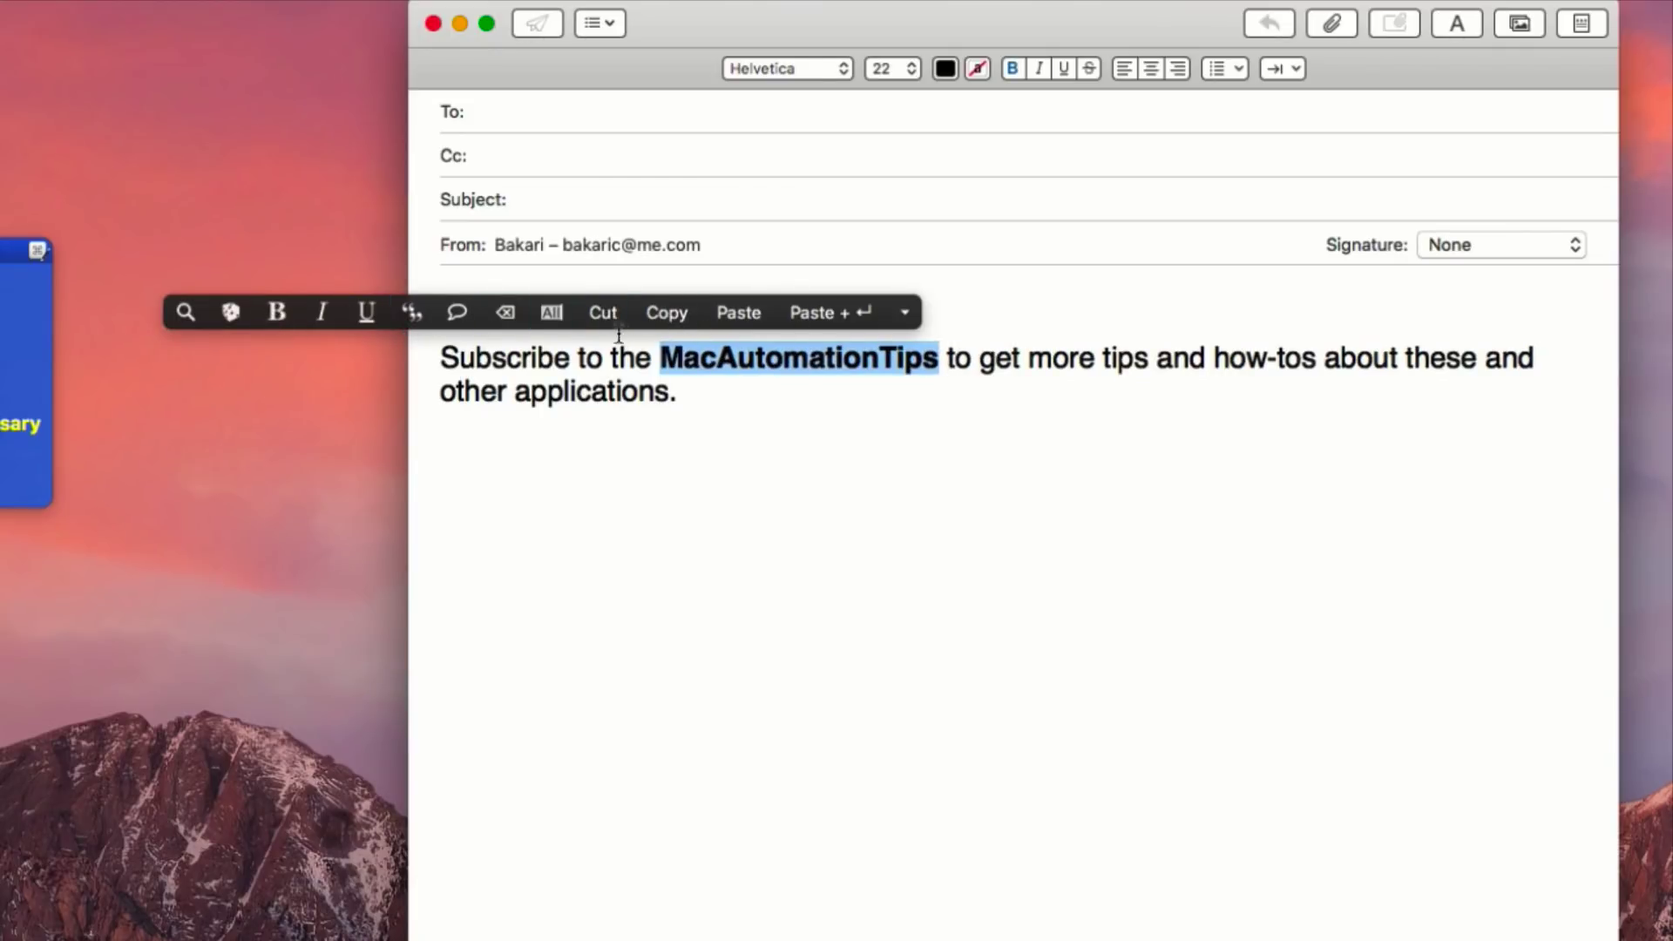
click(666, 312)
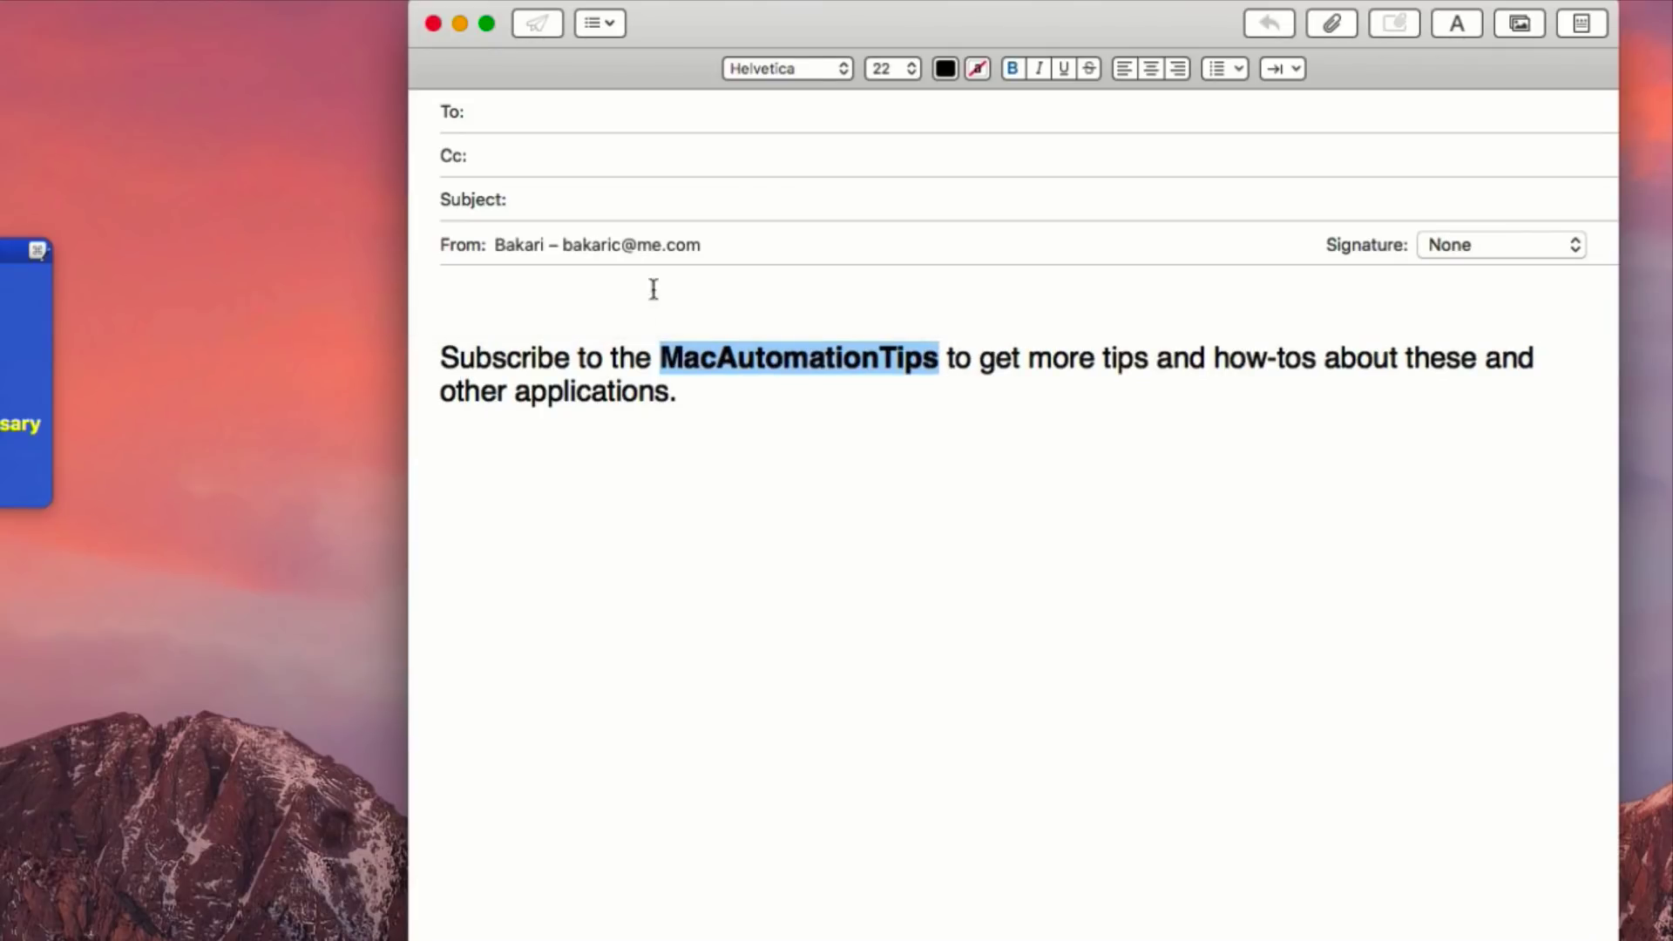
click(568, 190)
click(572, 165)
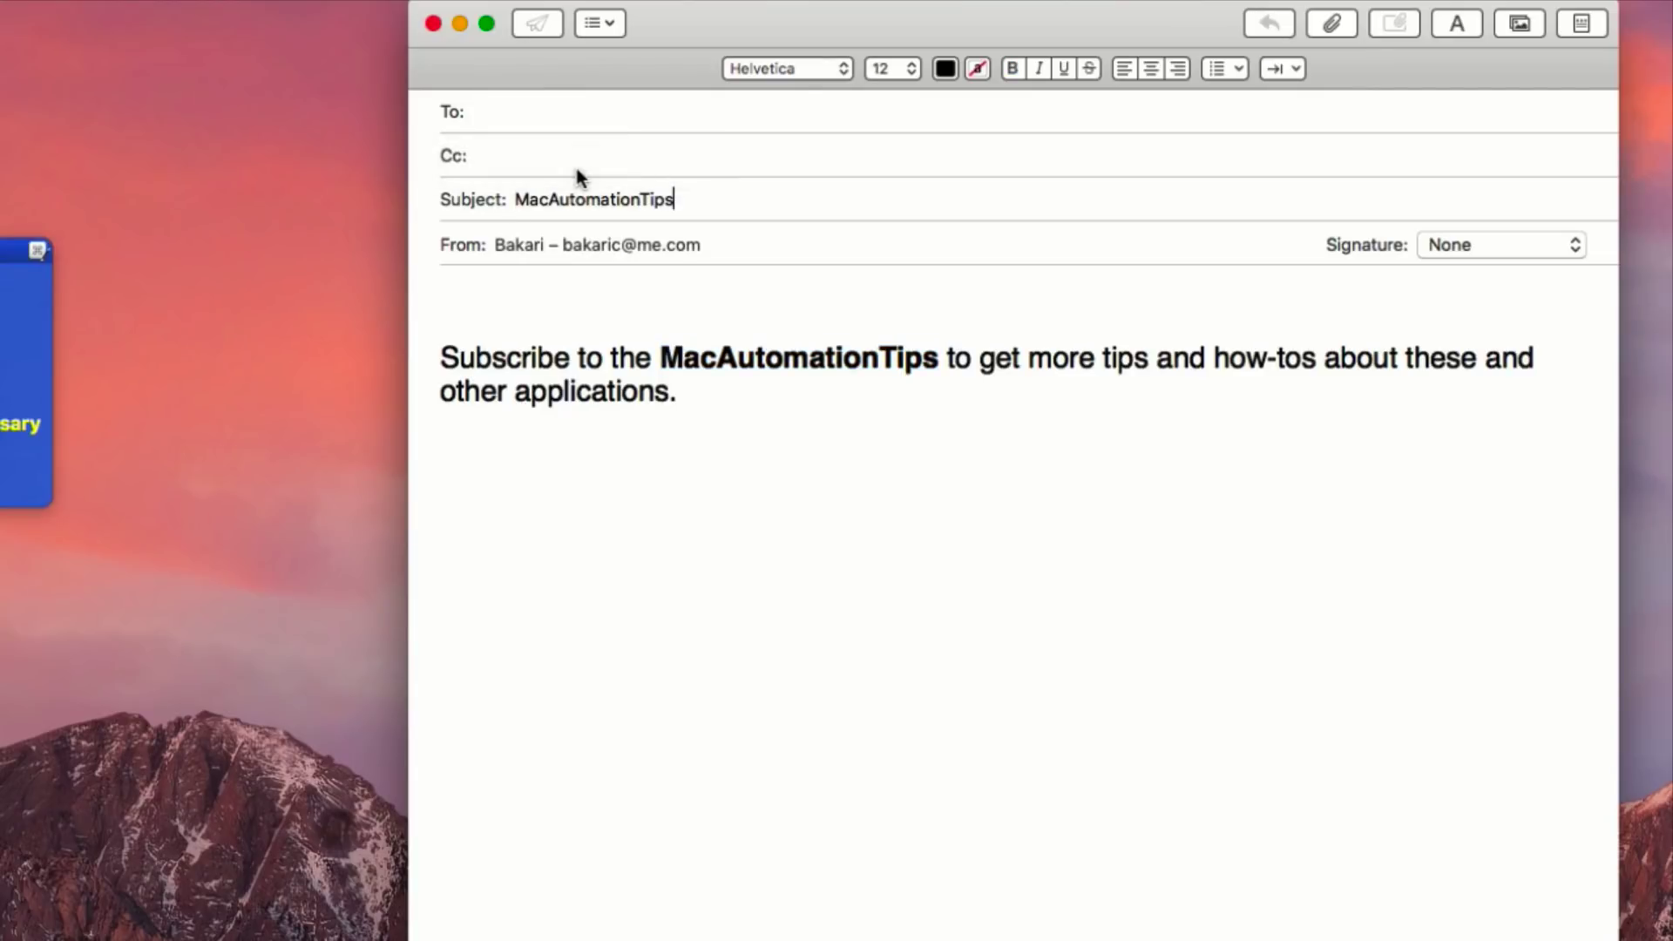
Select the message body text and wrap the subscribe sentence in curly quotes.
click(732, 404)
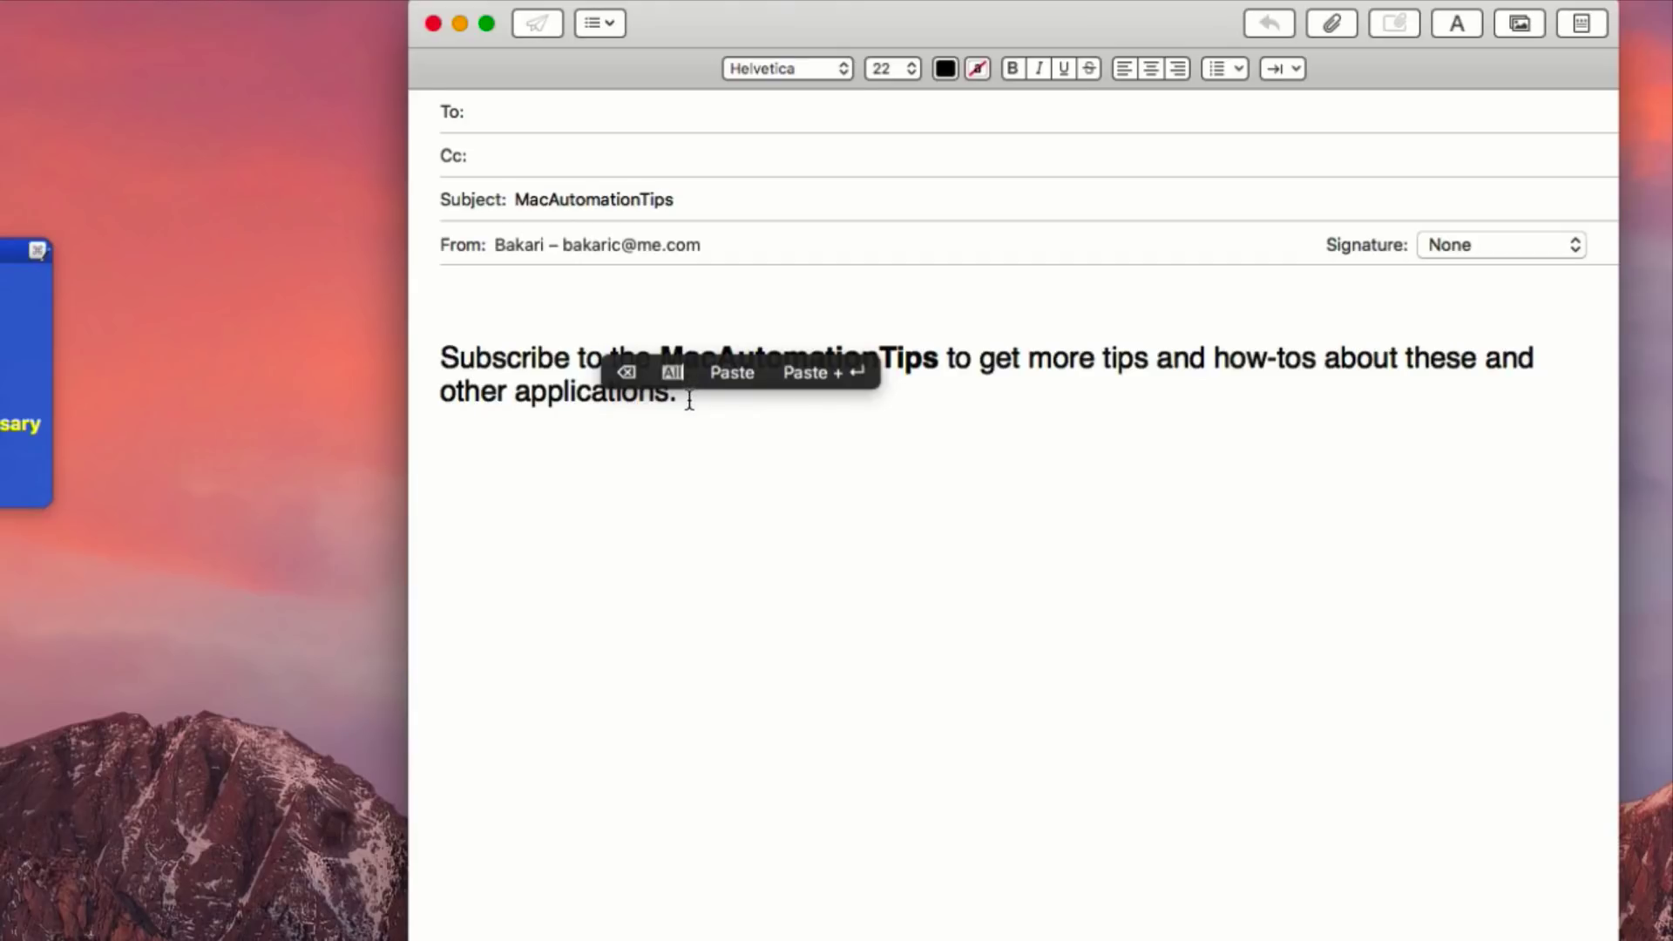
click(668, 375)
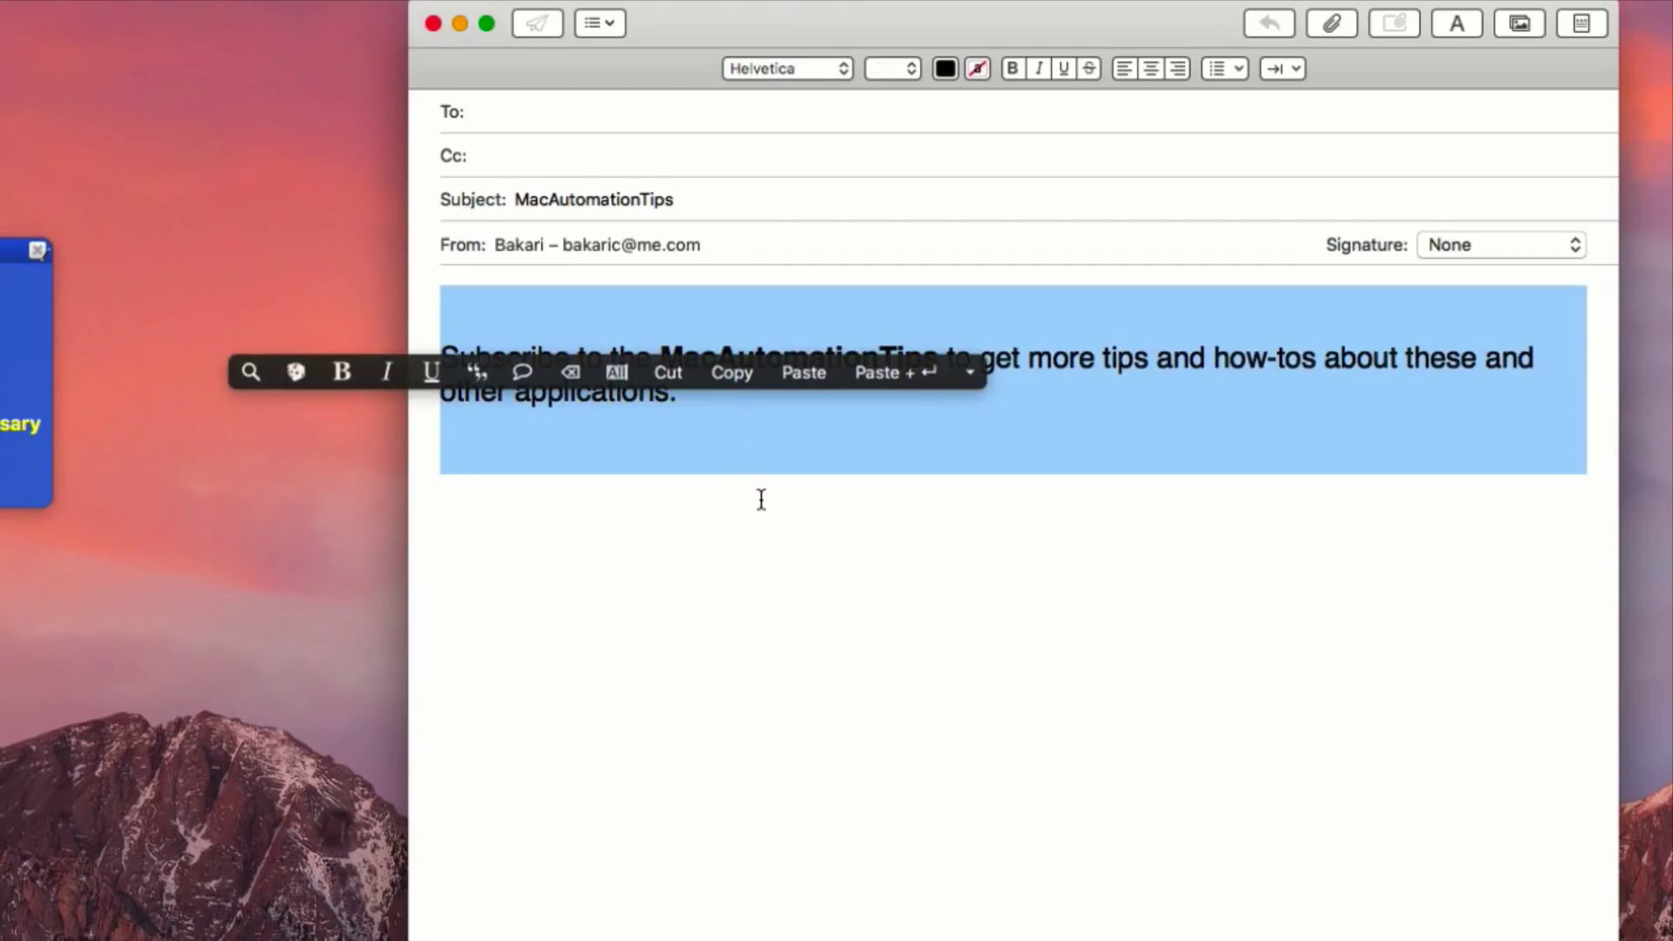
click(693, 397)
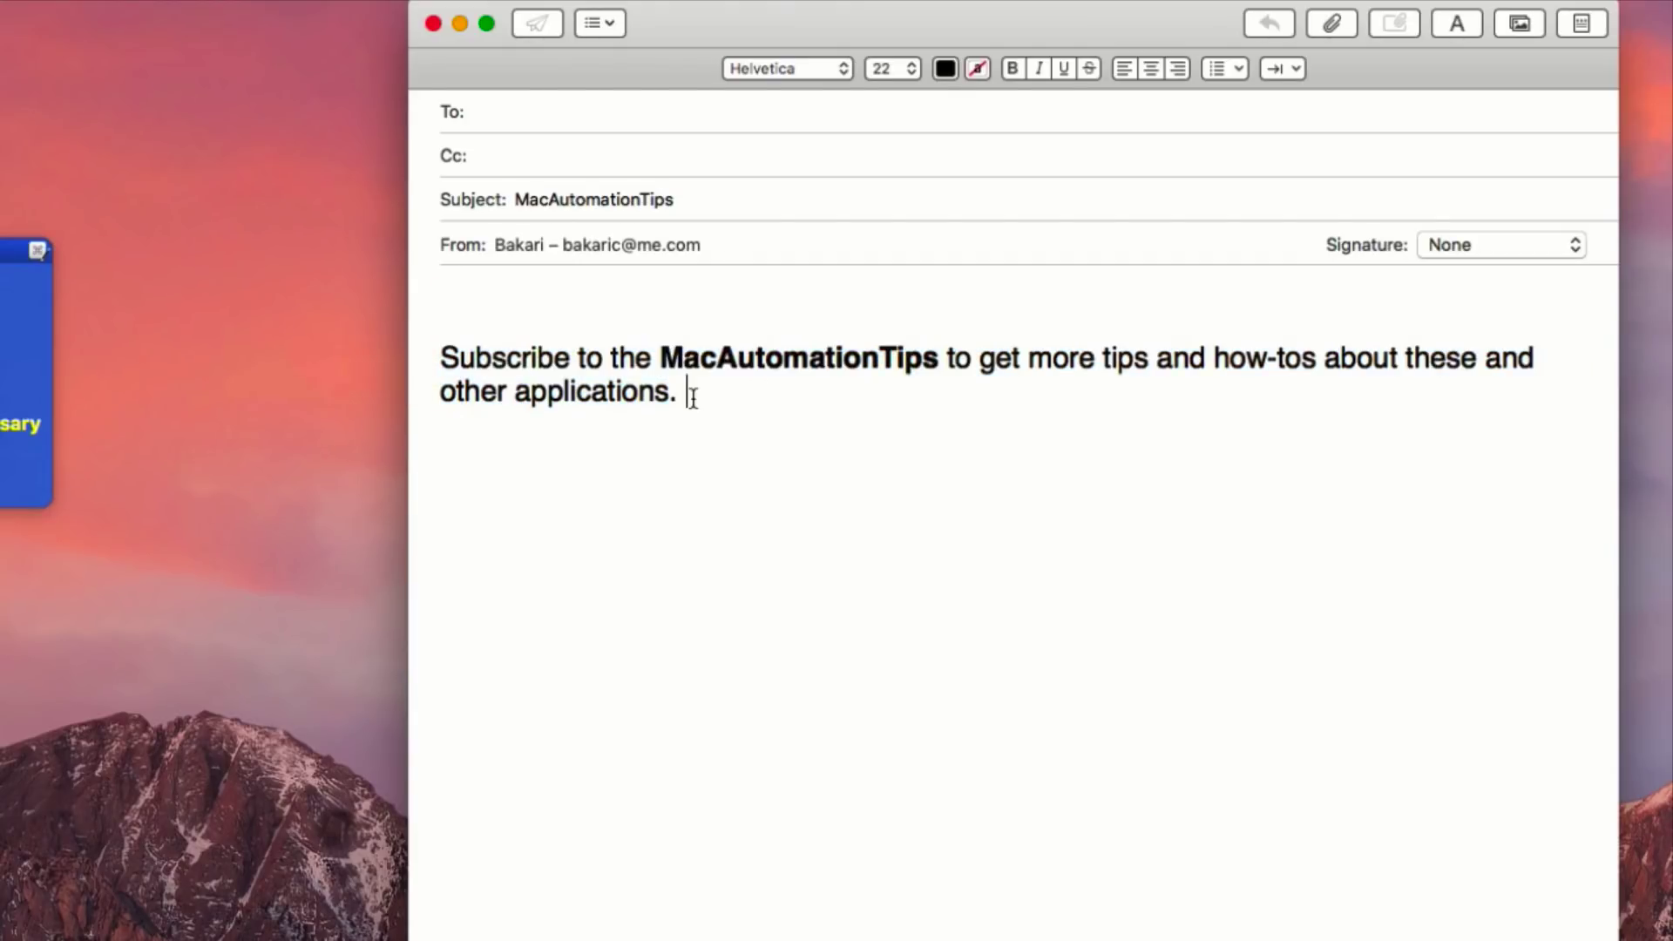
drag(693, 398, 440, 357)
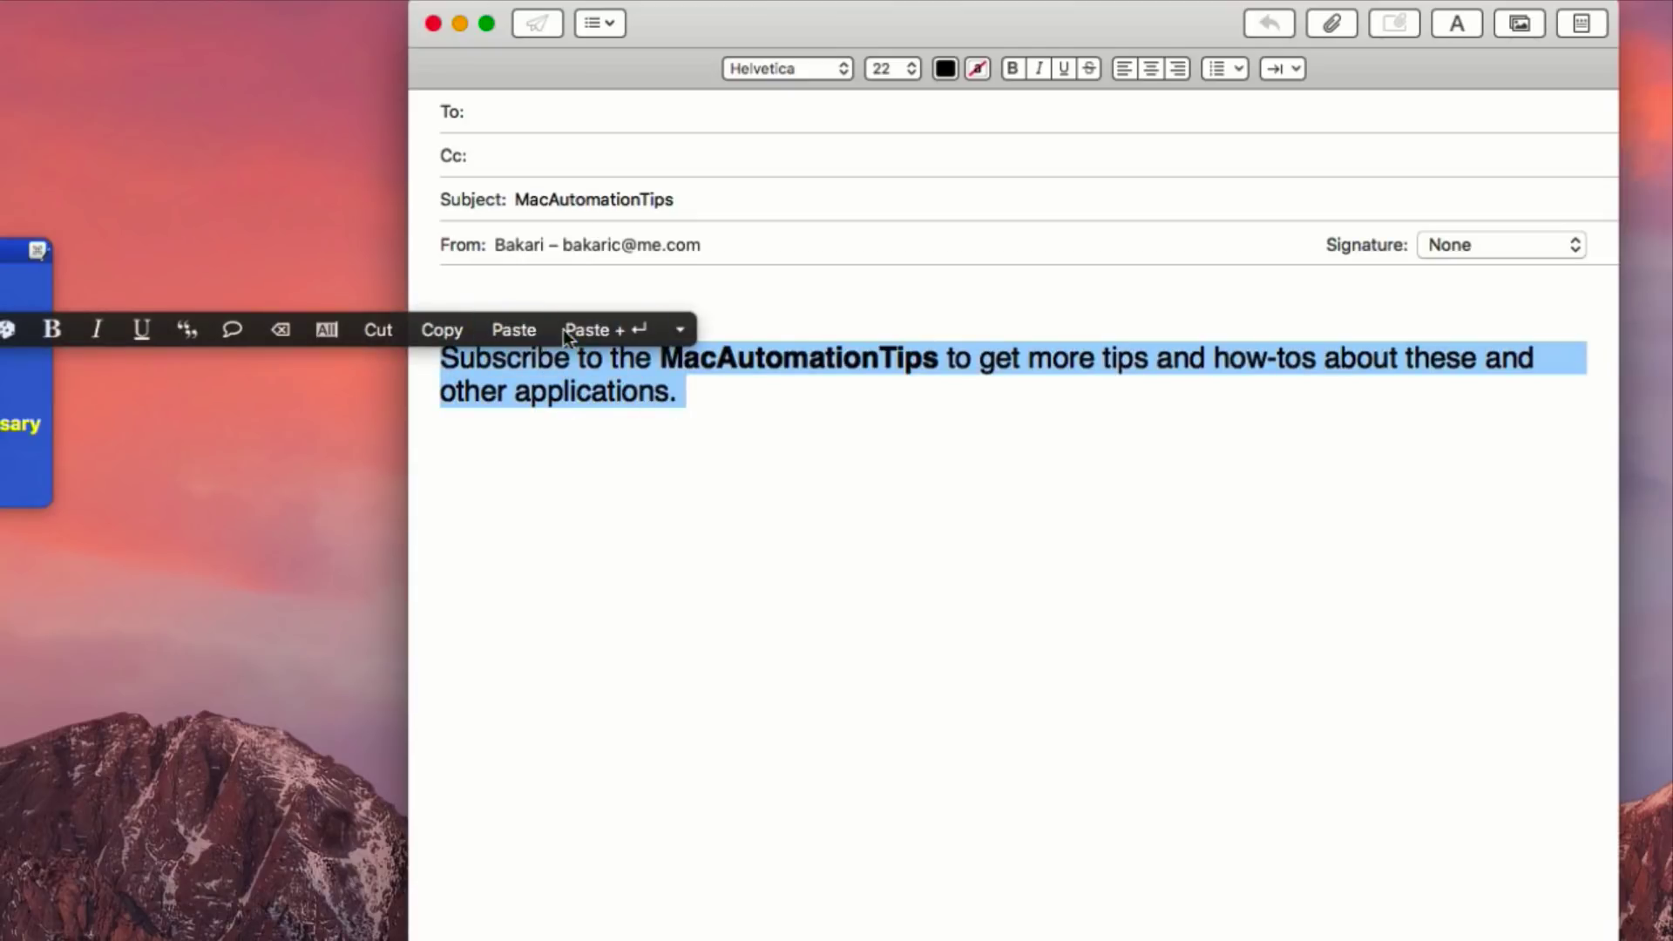
click(185, 336)
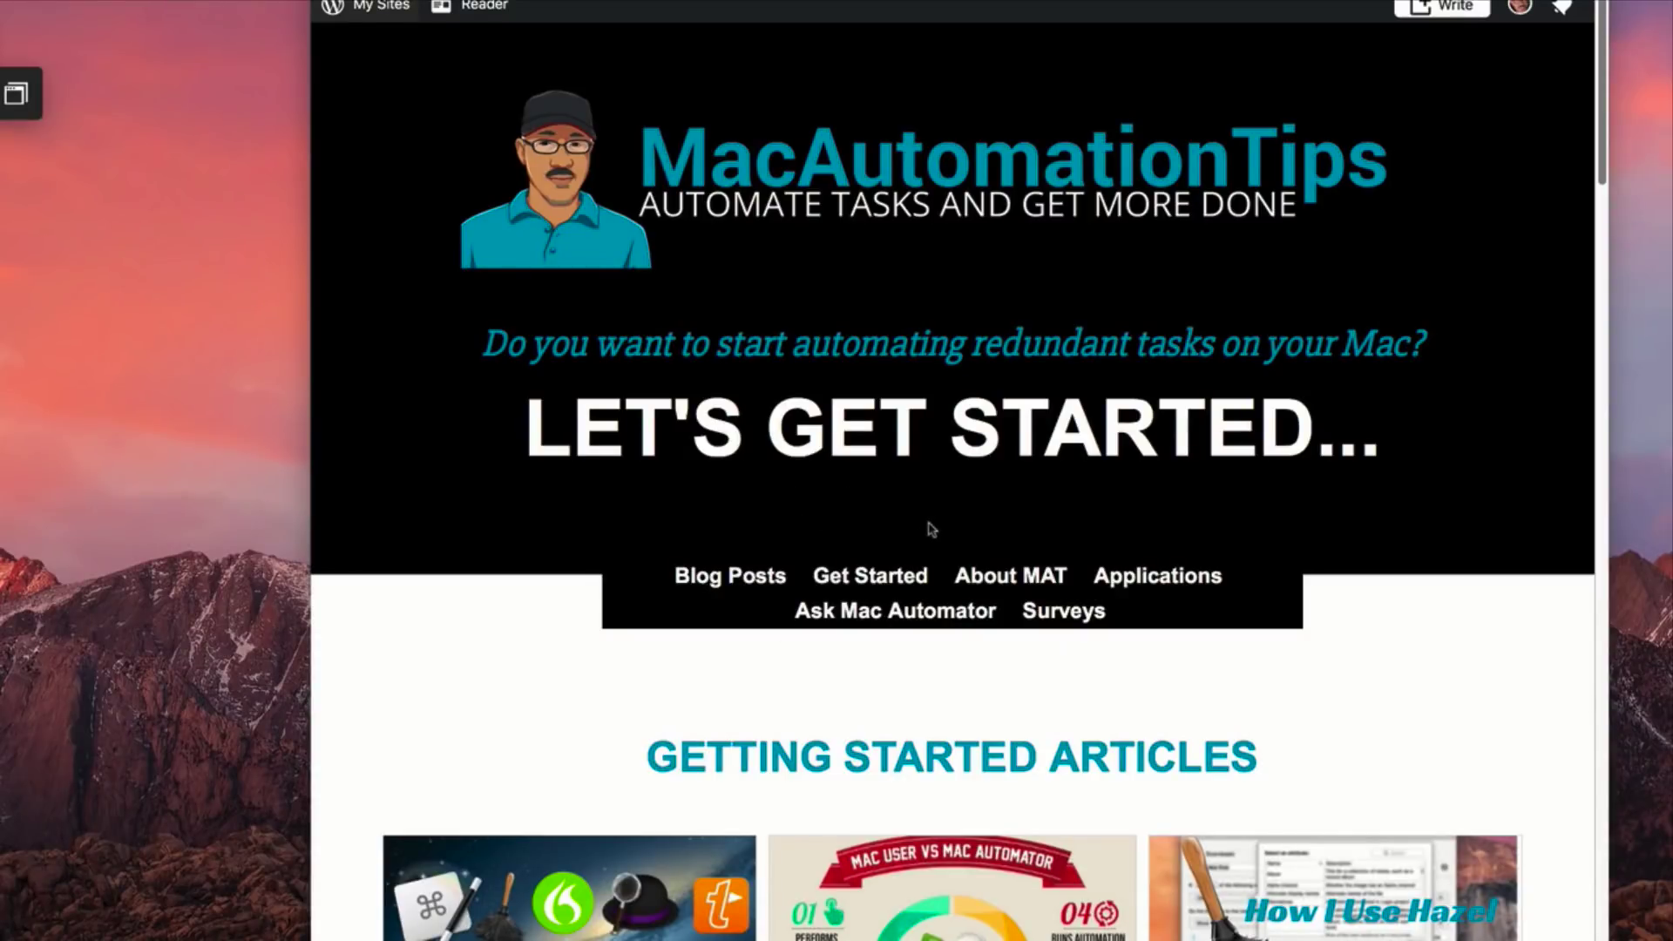
Snap the MacAutomationTips logo banner, shift it left, then snap the middle article thumbnail.
key(super+shift+4)
drag(489, 77, 1410, 329)
drag(1325, 223, 815, 230)
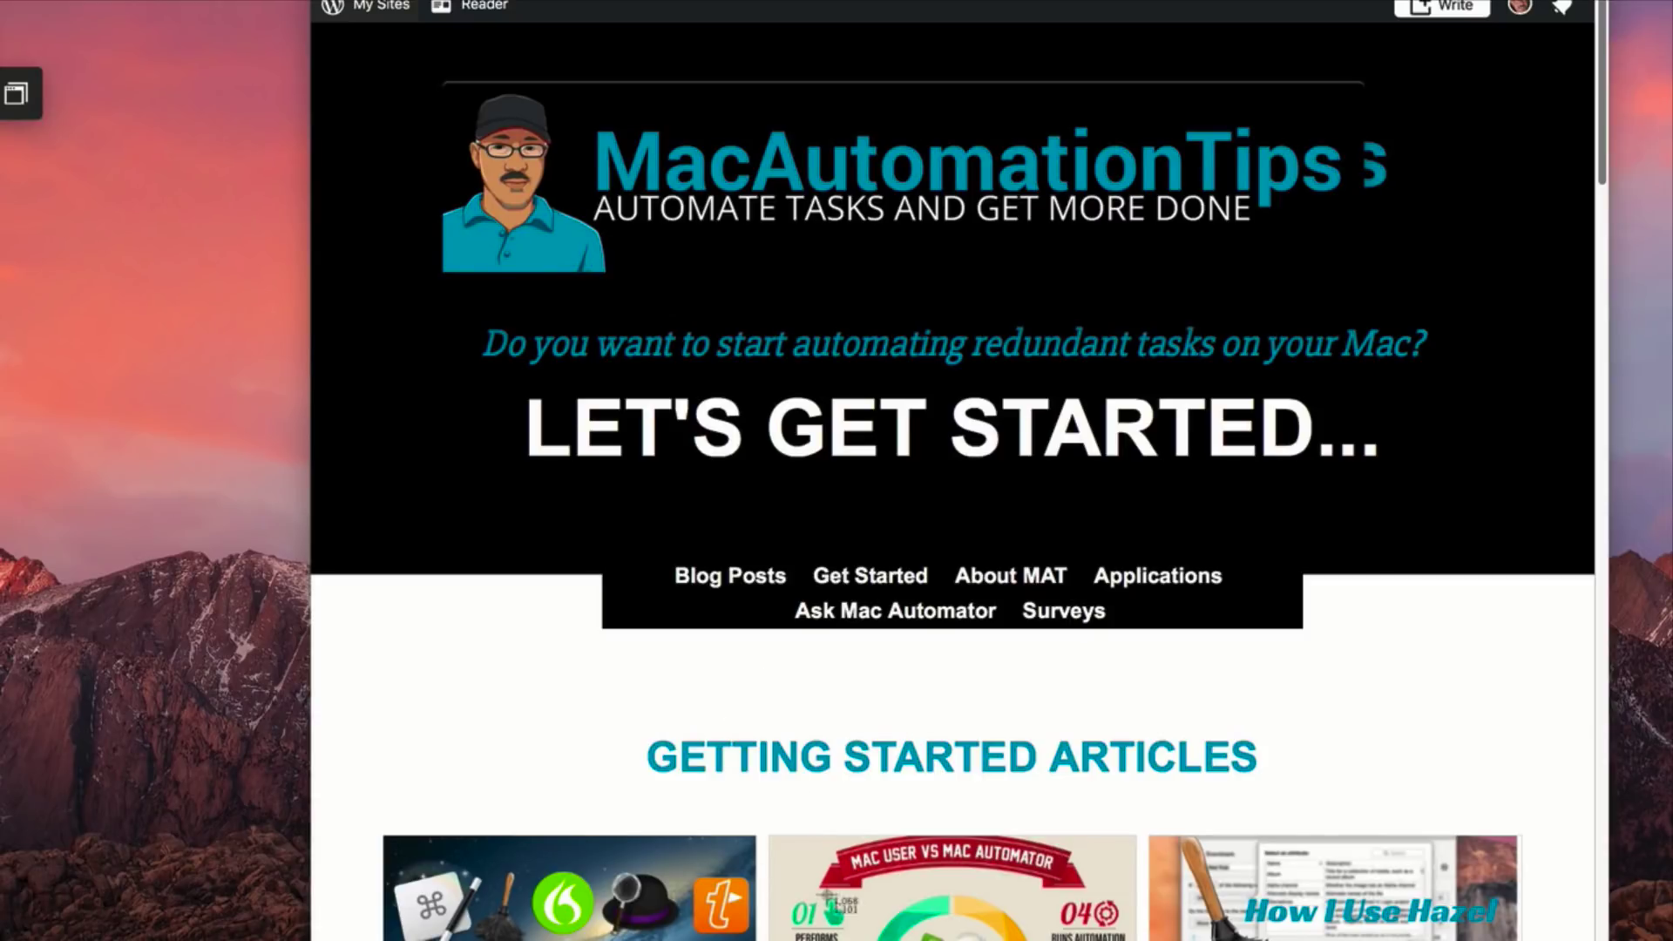
key(super+shift+4)
drag(763, 824, 824, 591)
Check the thumbnail shot's Open Copy With apps, then reopen its options toward Save as….
click(1032, 476)
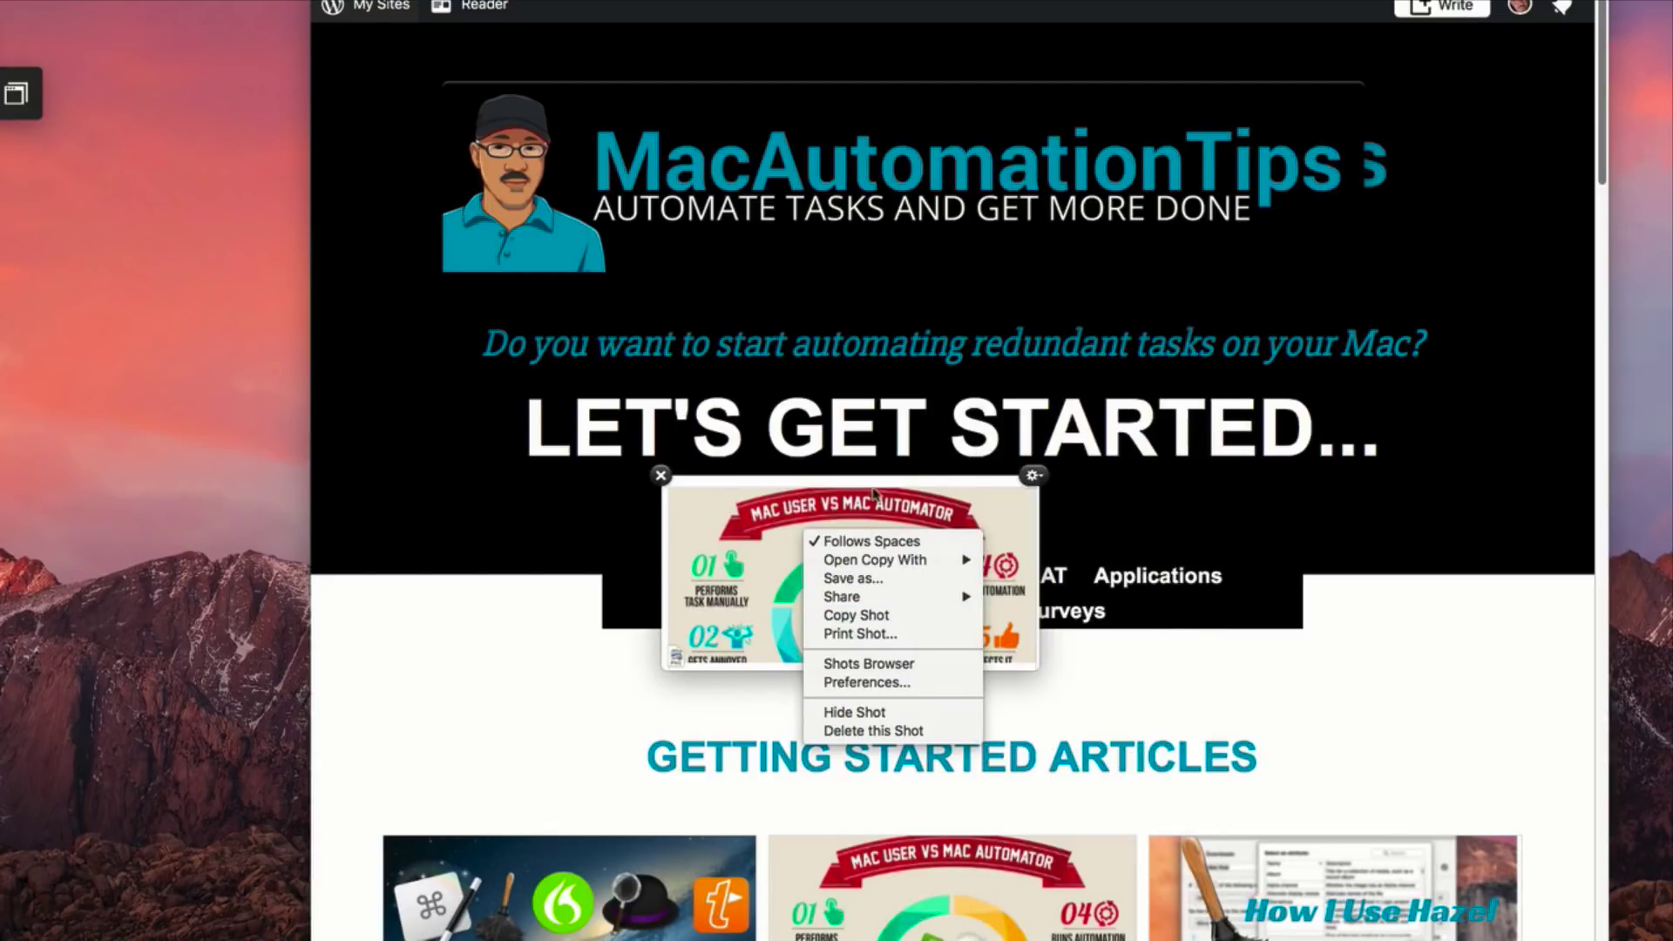
click(876, 492)
click(1032, 478)
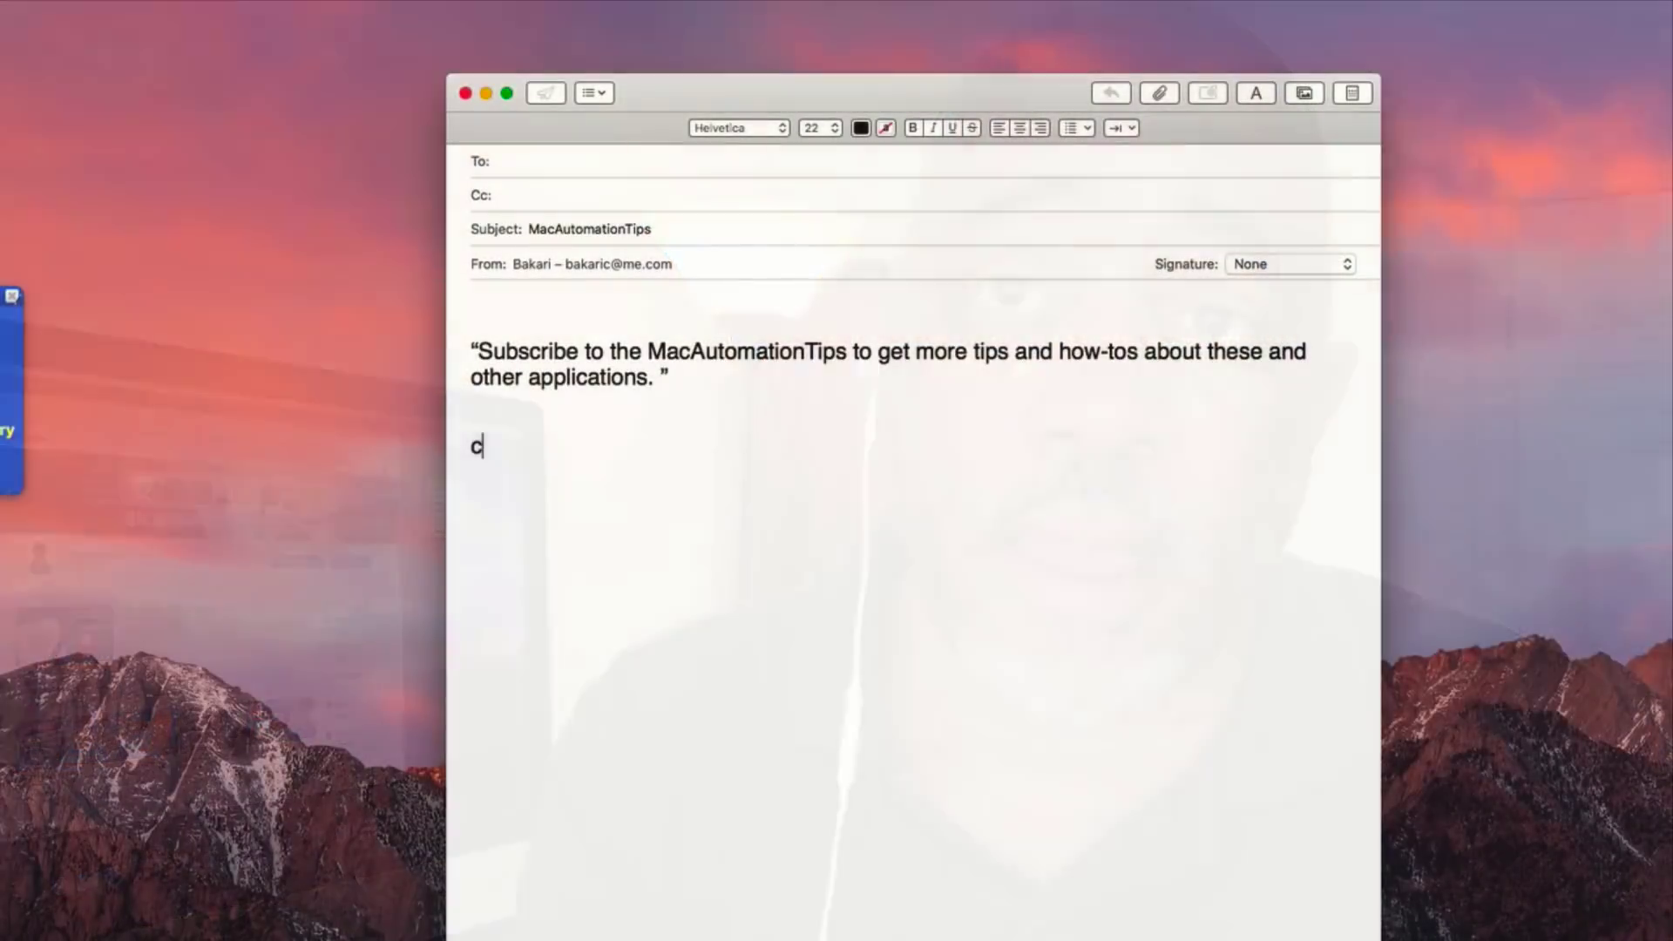
Paste the plain subscribe sentence from Alfred's clipboard history below the quoted one.
key(super+shift+v)
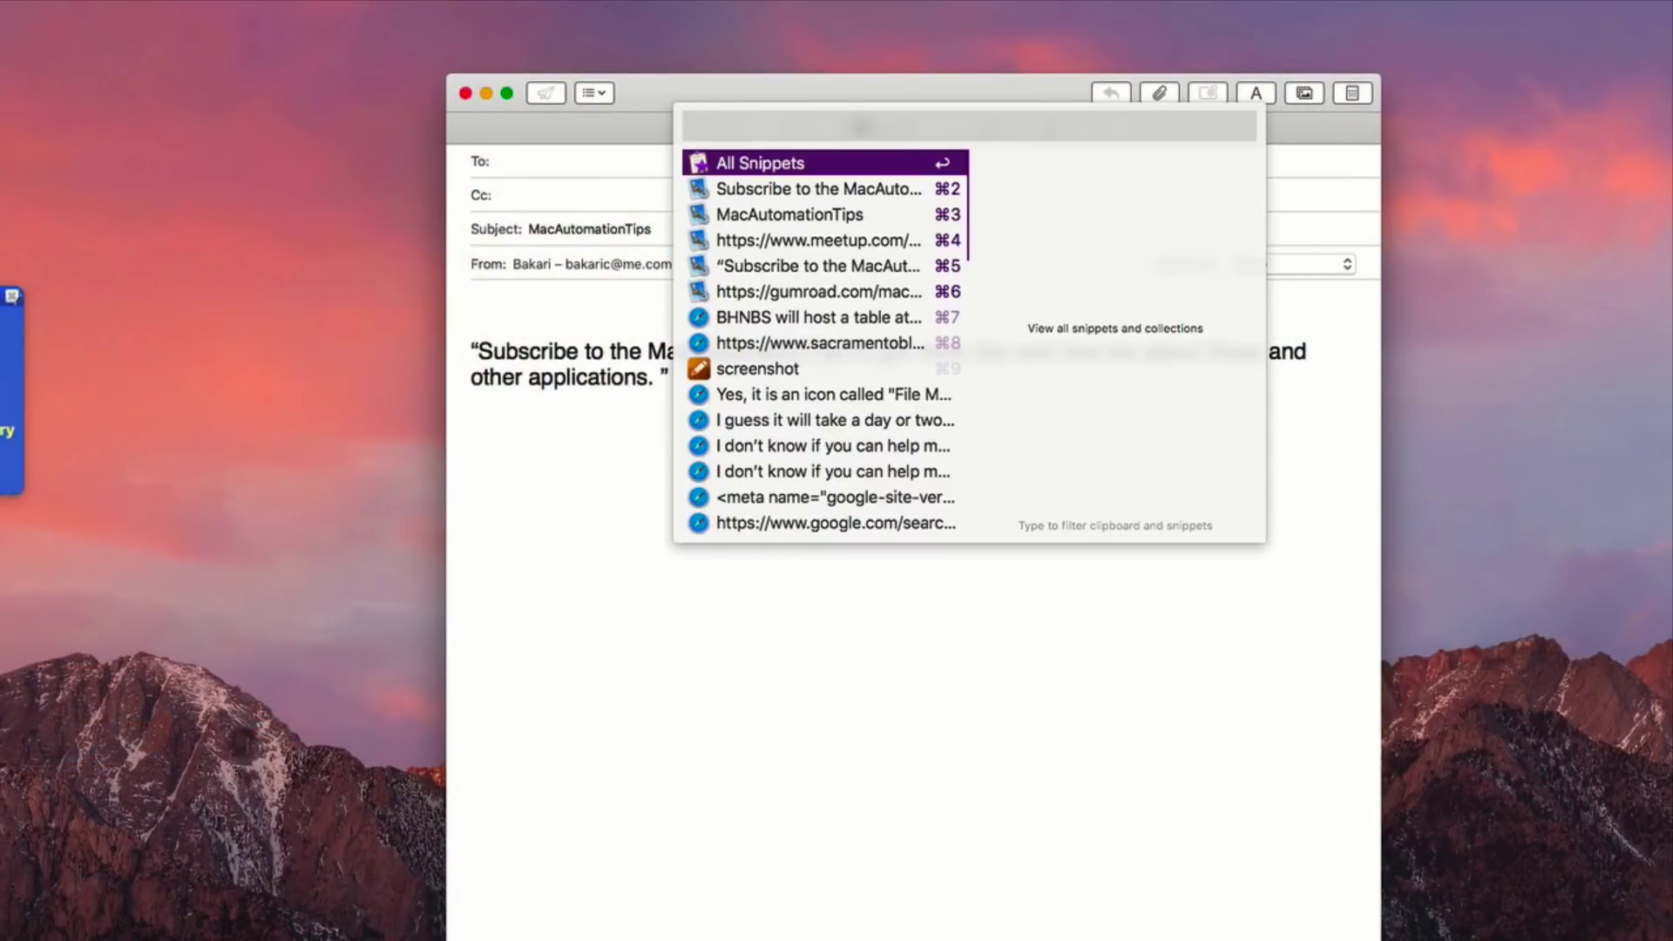
key(Down)
key(Return)
key(Return)
Show and then dismiss the iTunes Mini Player through Alfred's 'itunes' command.
key(alt+space)
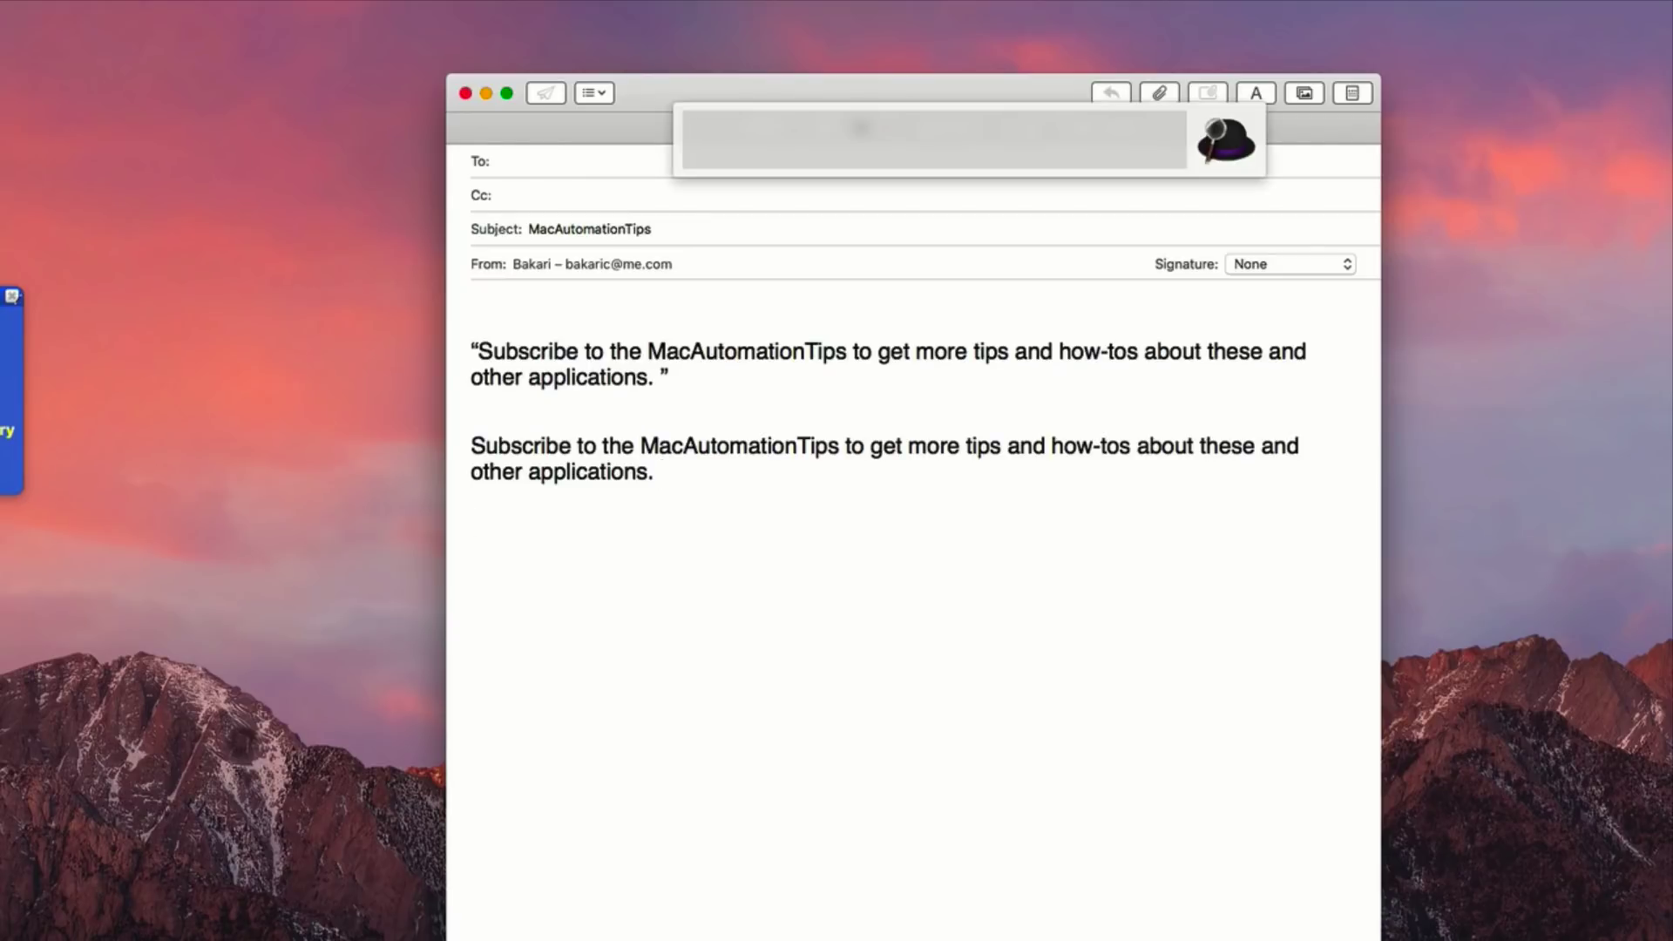
text(itunes)
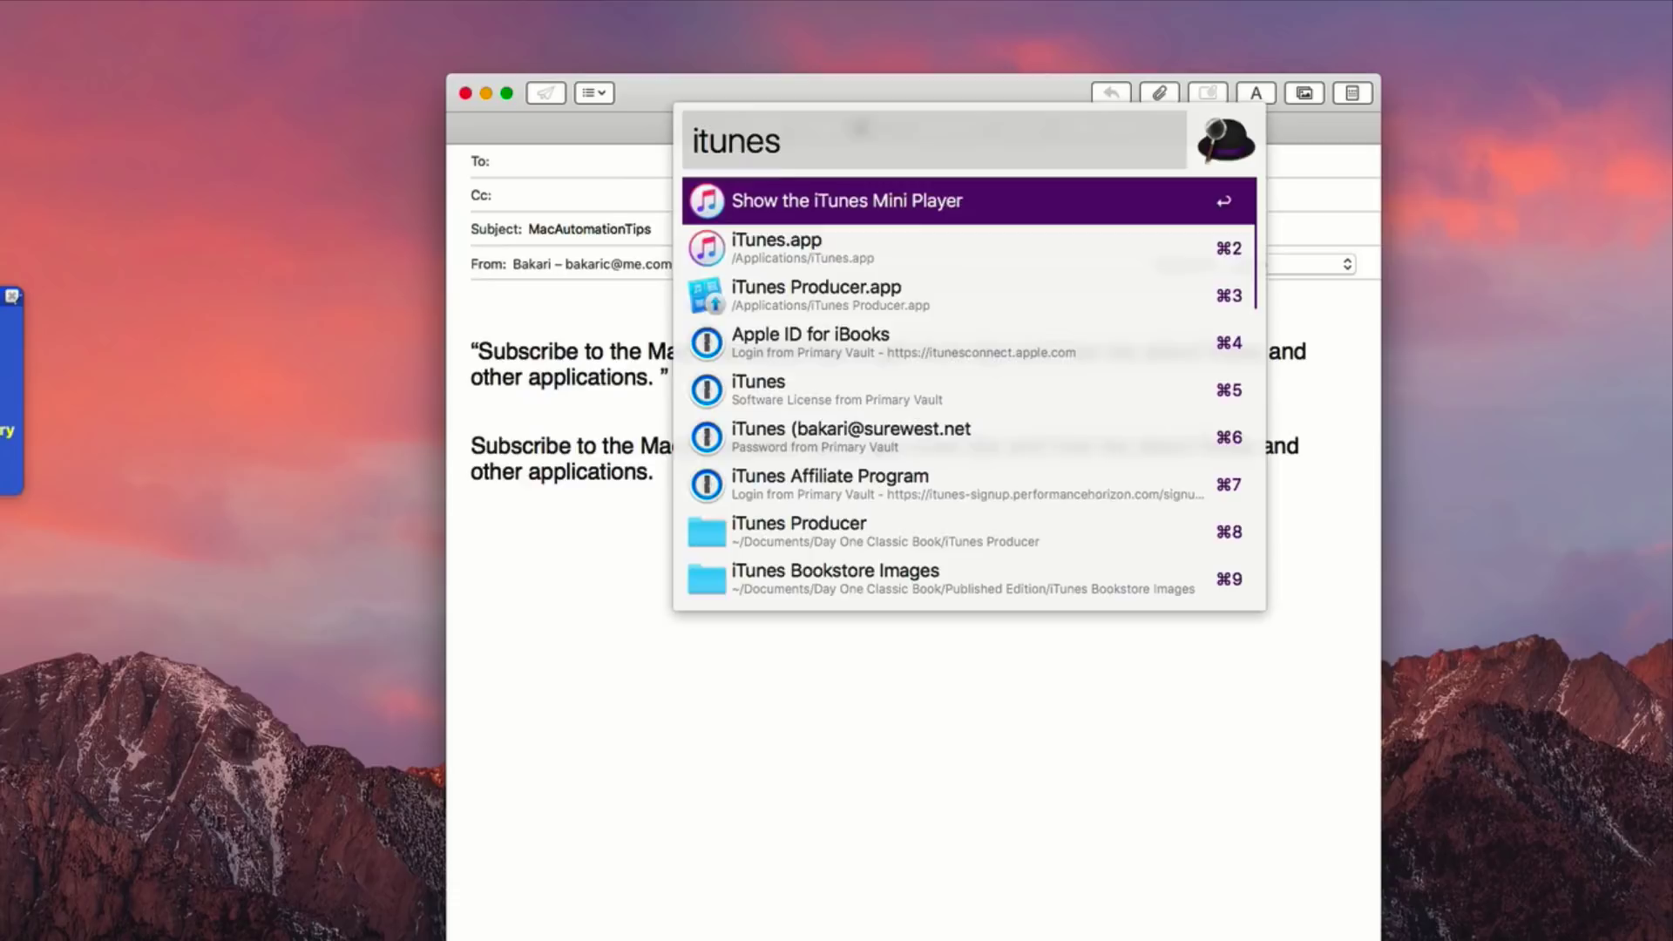
key(Return)
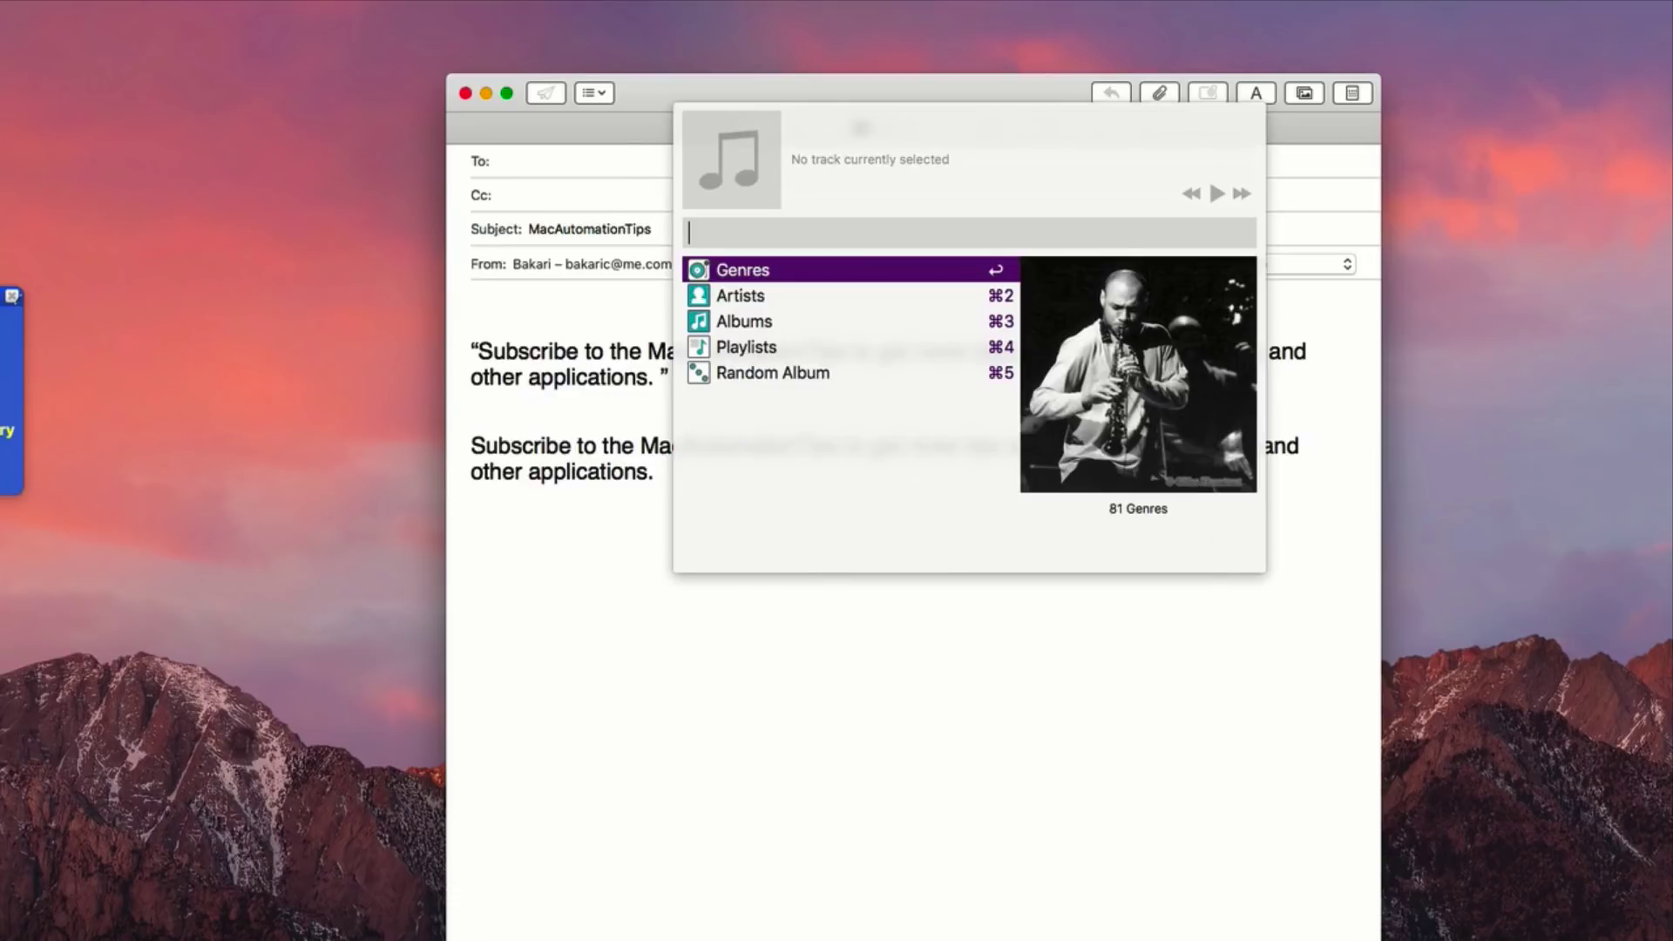
key(Escape)
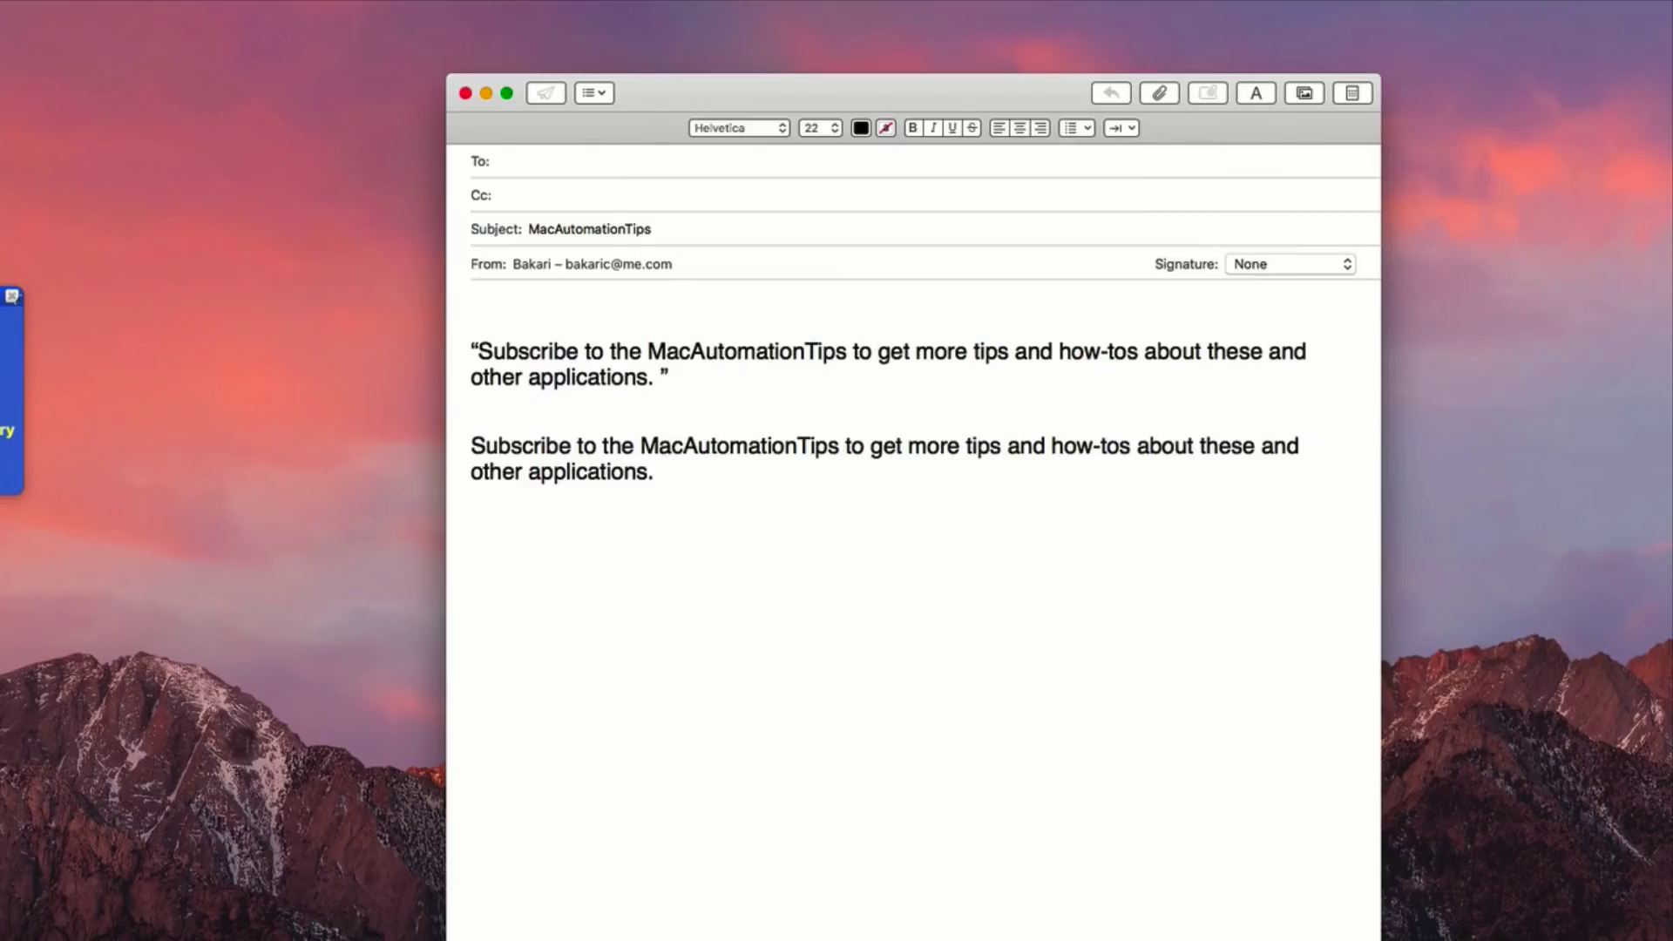
Enter the Alfred query 'search mac automation' to offer Google, Amazon and Wikipedia searches.
key(alt+space)
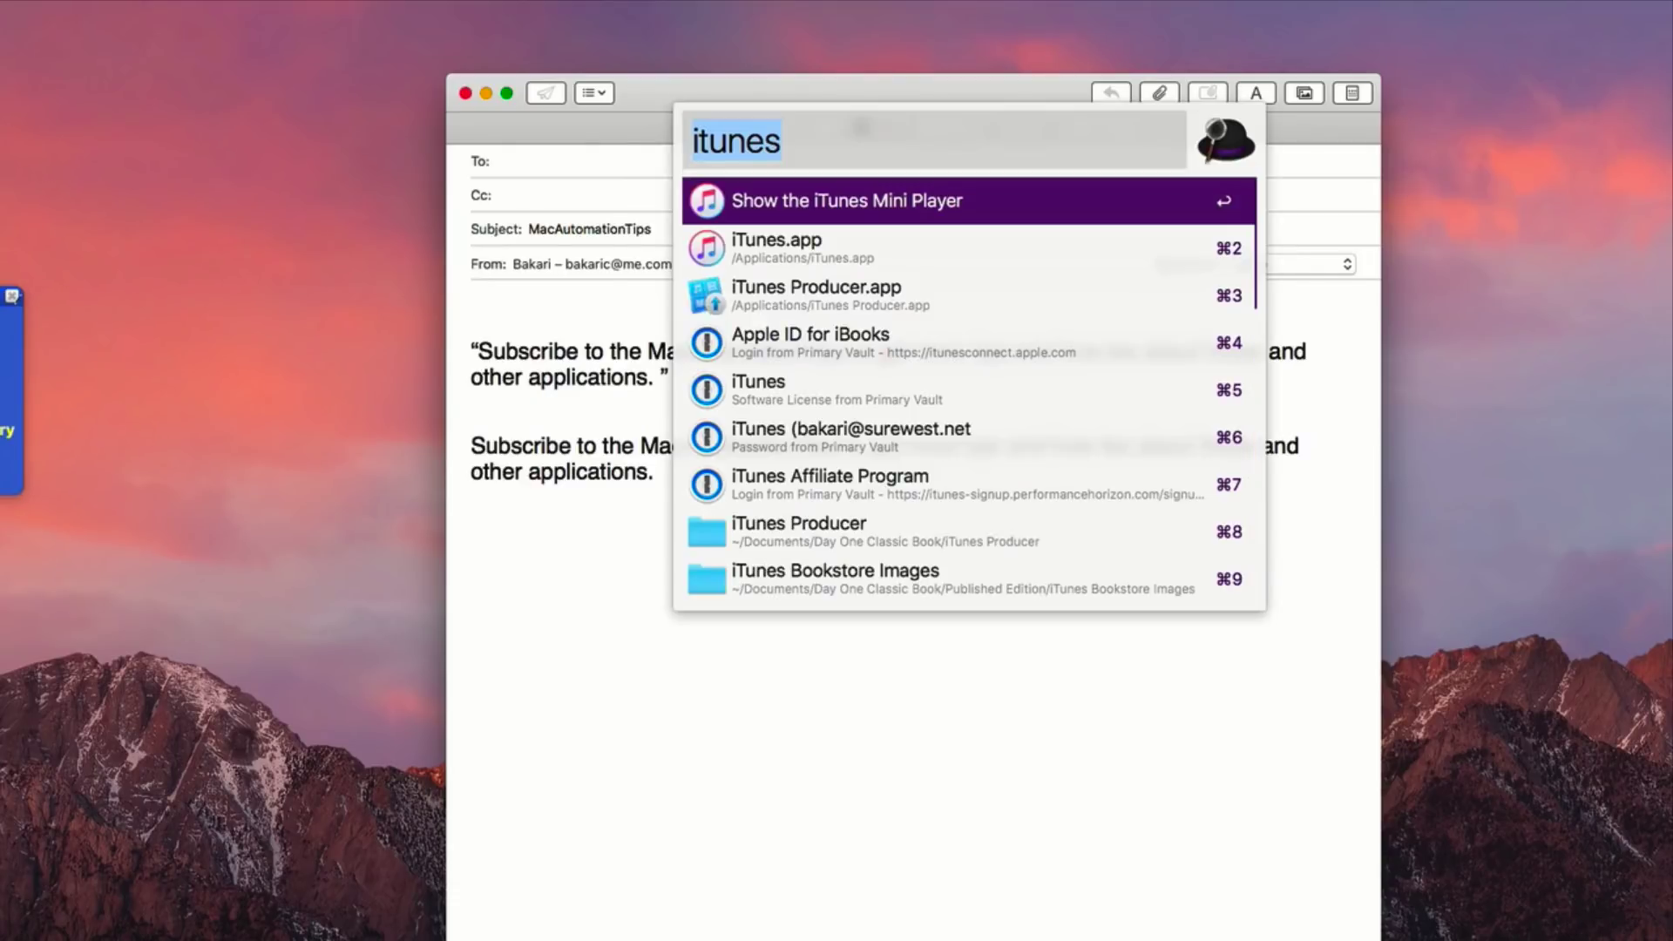
text(ma)
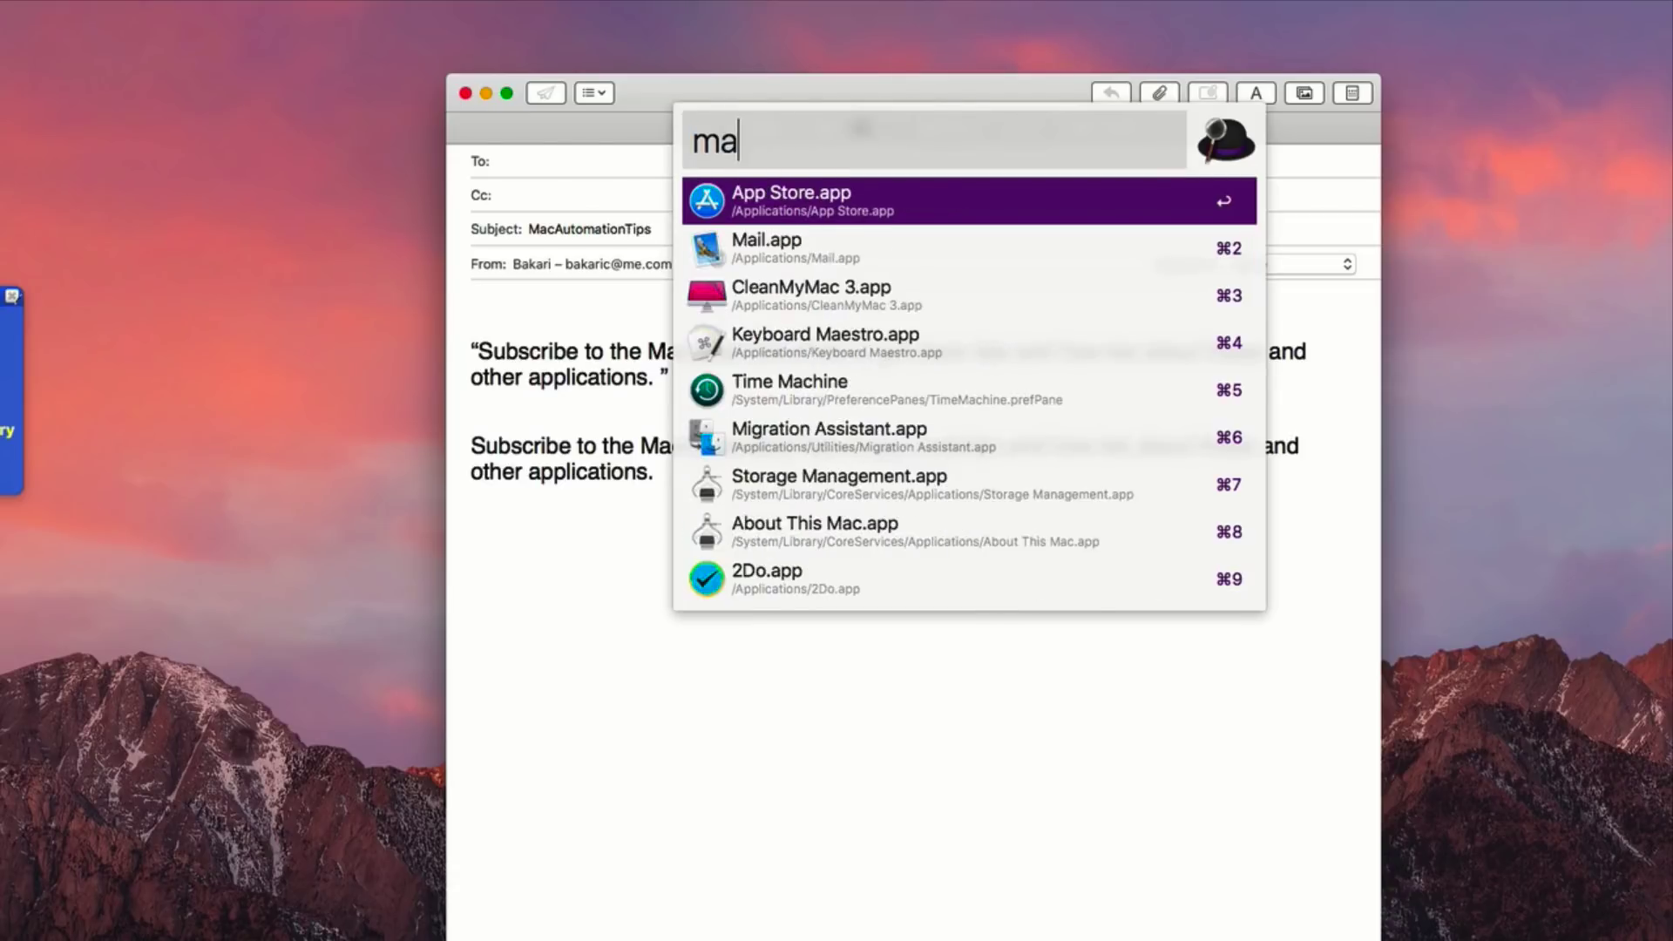
text(c automation)
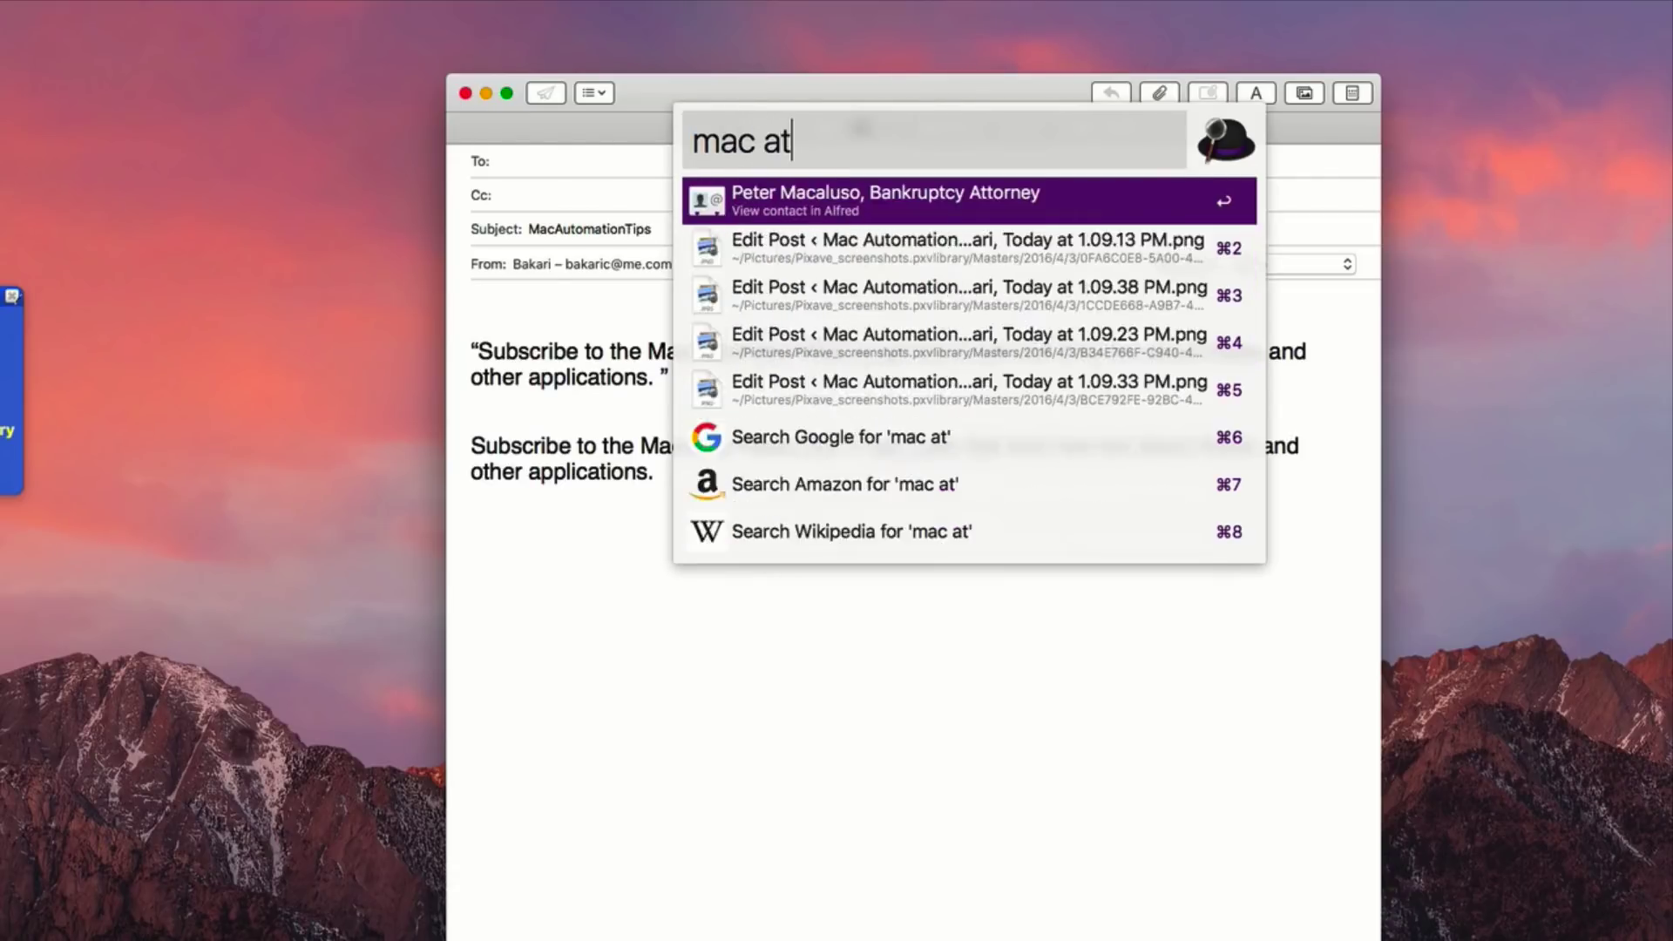
key(BackSpace)
key(BackSpace)
key(BackSpace)
key(BackSpace)
key(BackSpace)
key(BackSpace)
key(BackSpace)
key(BackSpace)
key(BackSpace)
key(BackSpace)
key(BackSpace)
key(BackSpace)
key(BackSpace)
key(BackSpace)
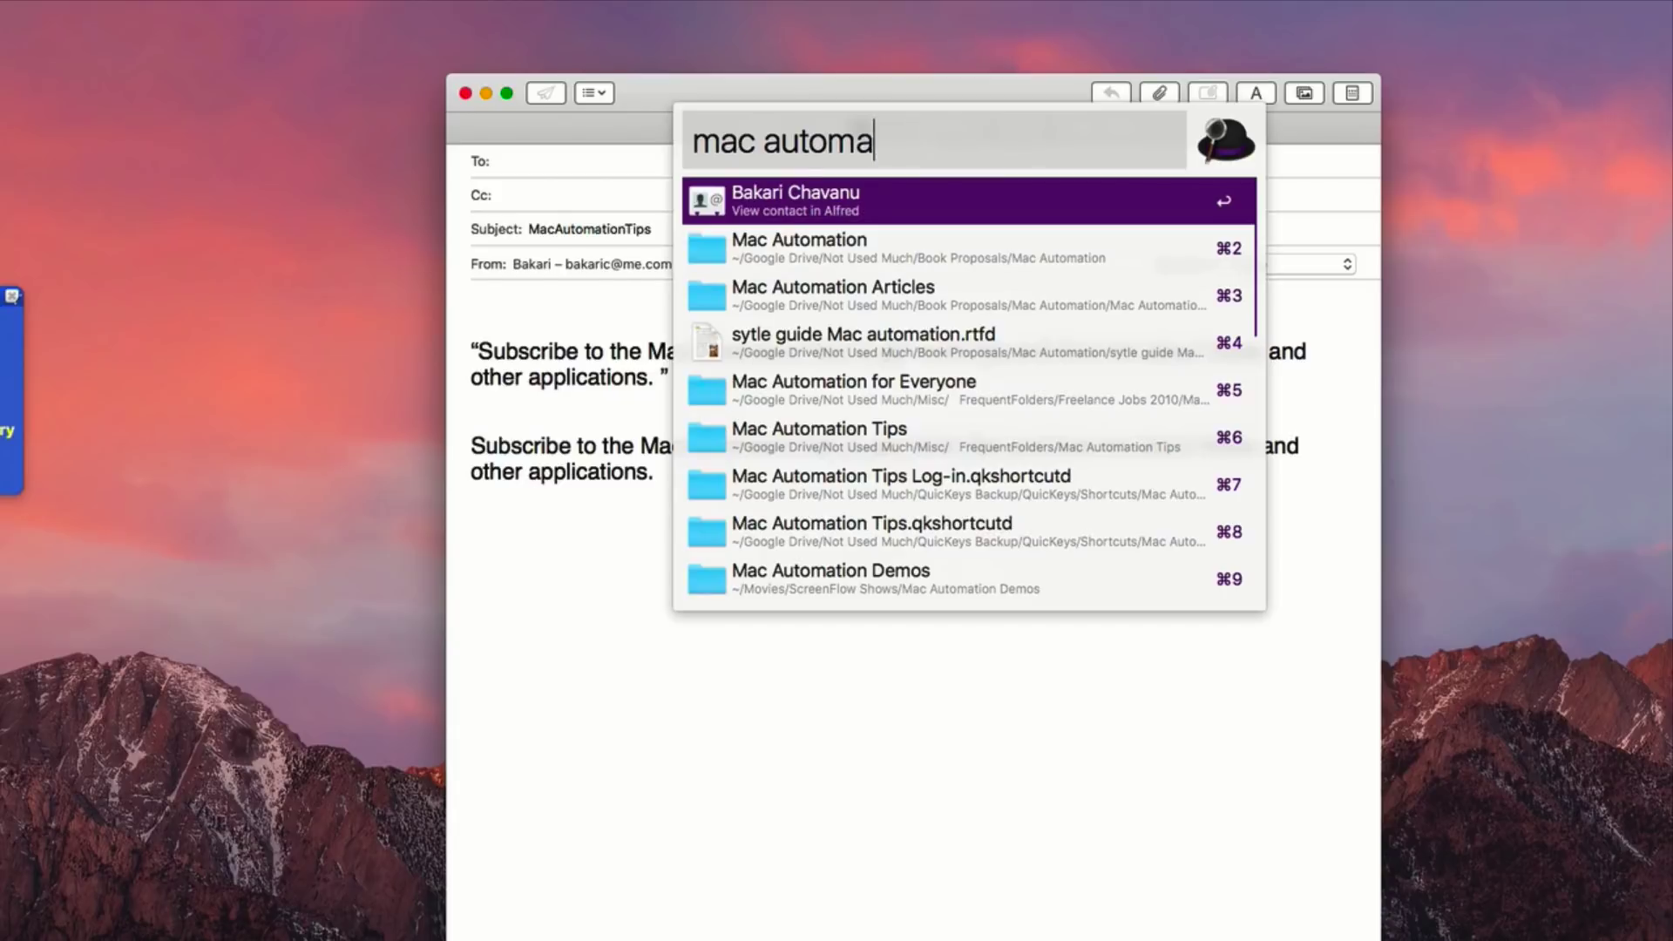
text(search m)
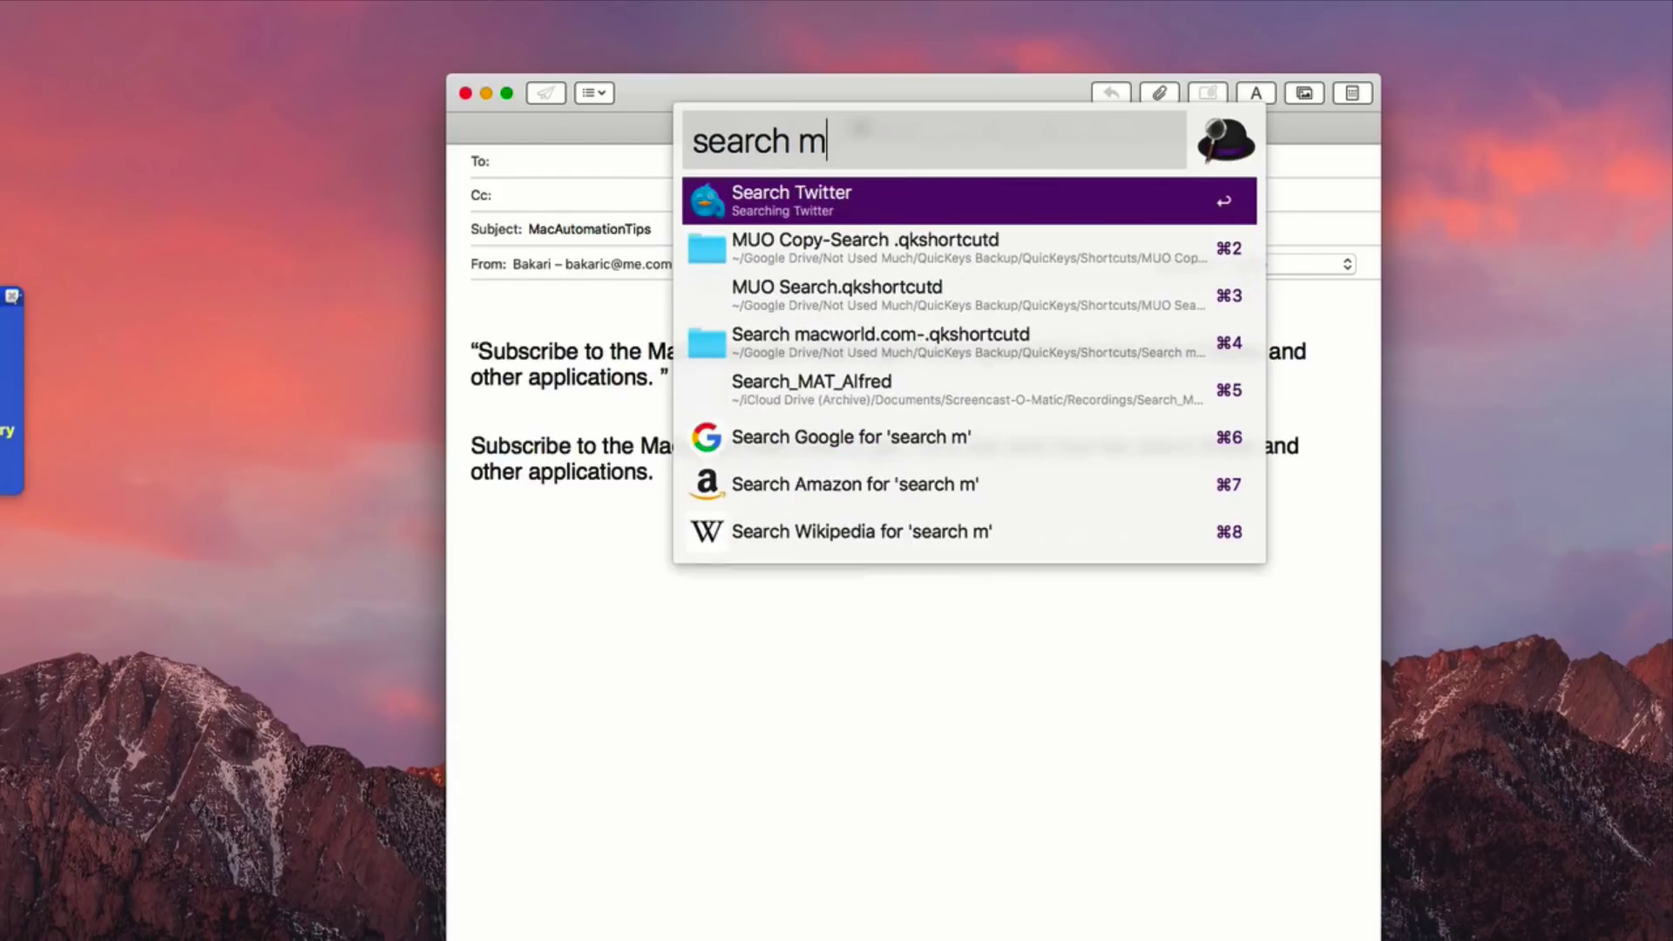
text(ac automa)
key(BackSpace)
key(BackSpace)
text(automation)
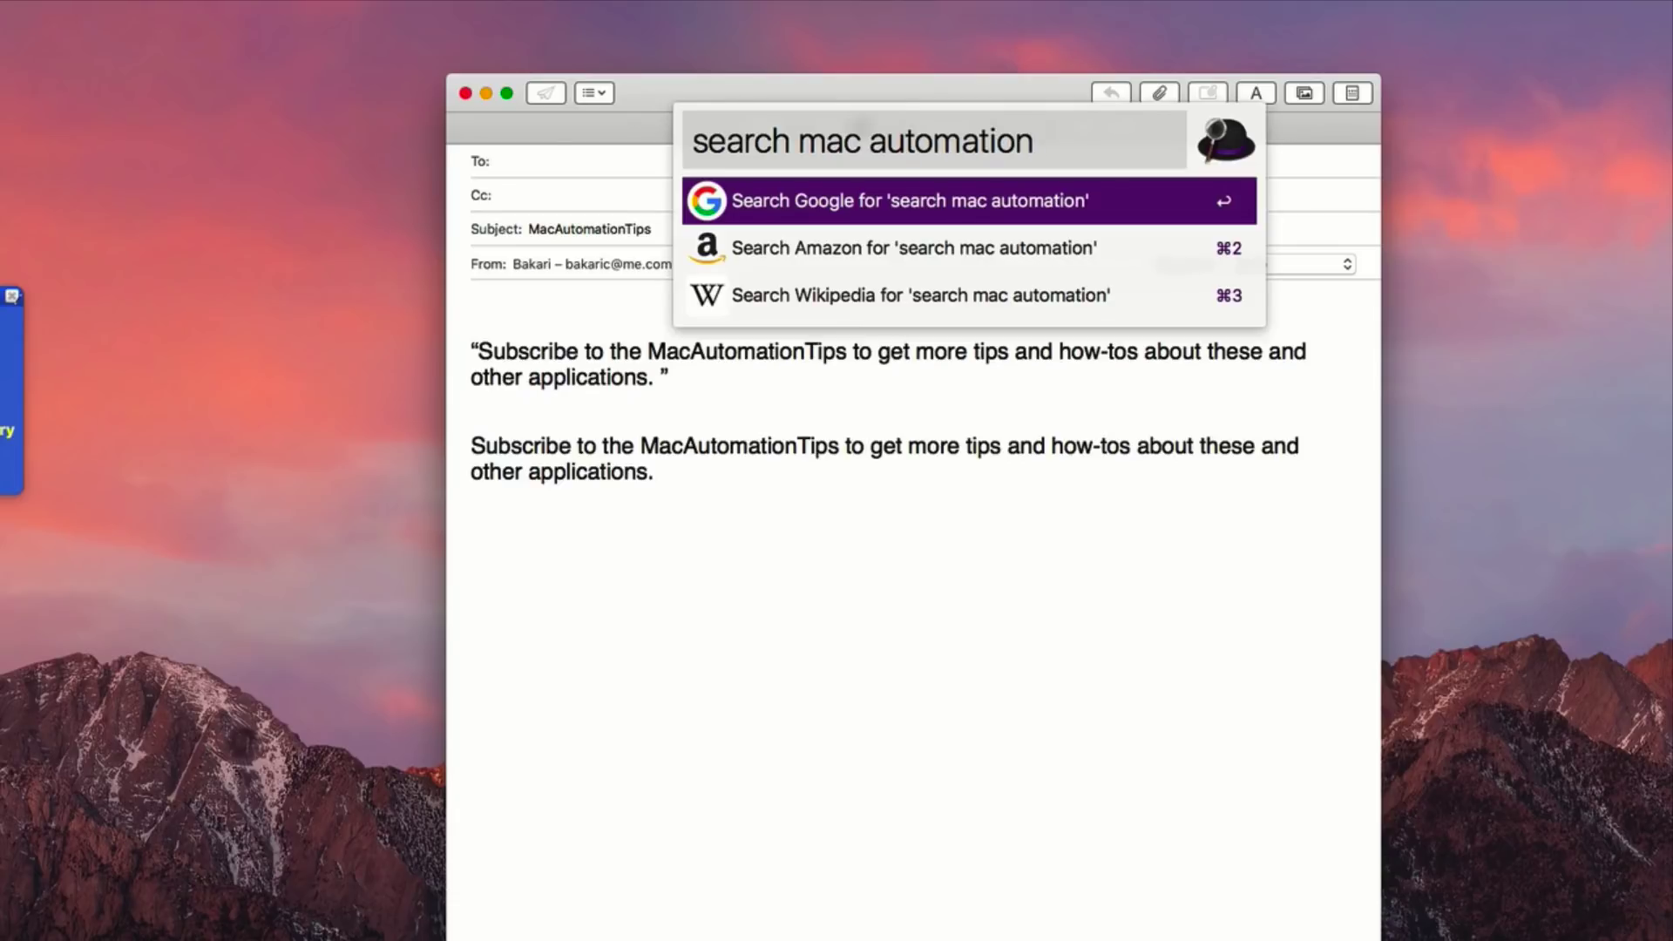